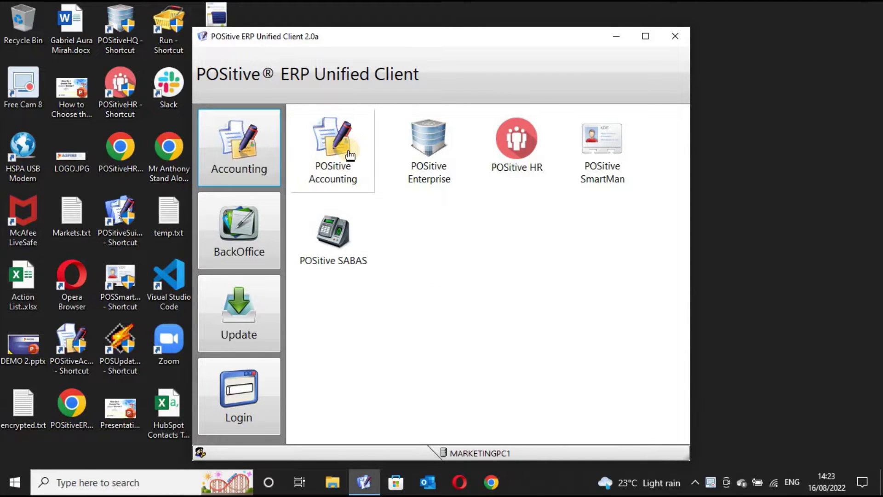
# Step: Launch POSitive Accounting, log in with the password, accept year 2013 and maximize the window
pyautogui.click(349, 154)
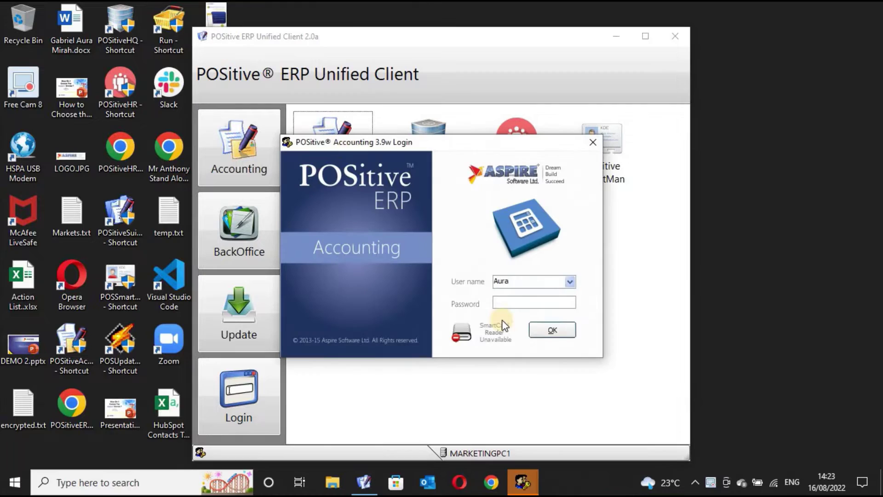
pyautogui.click(511, 302)
pyautogui.write('****')
pyautogui.press('Return')
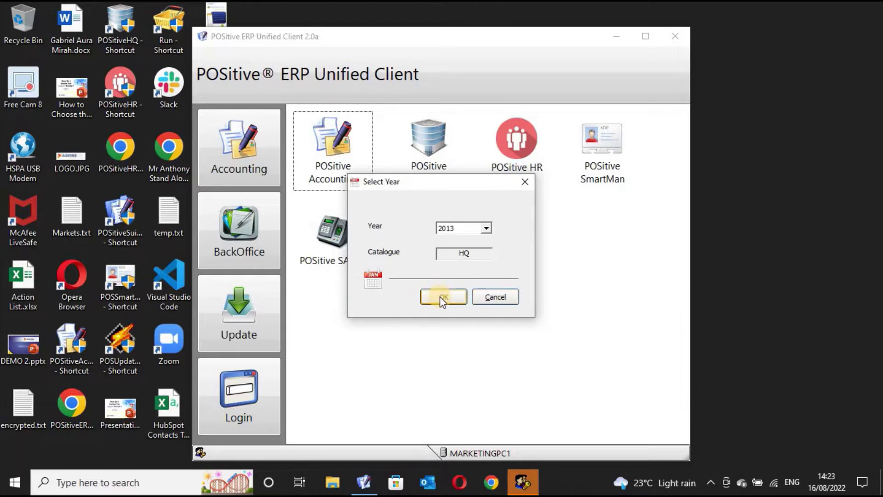
pyautogui.click(443, 297)
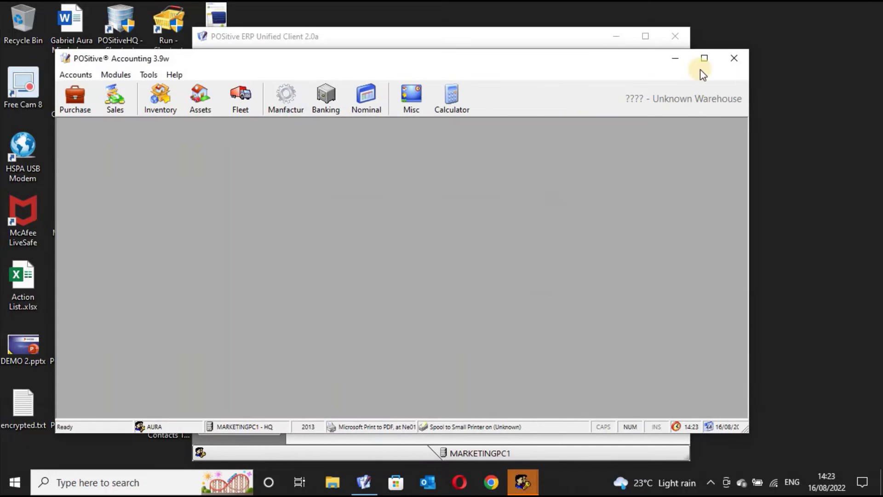
pyautogui.click(704, 60)
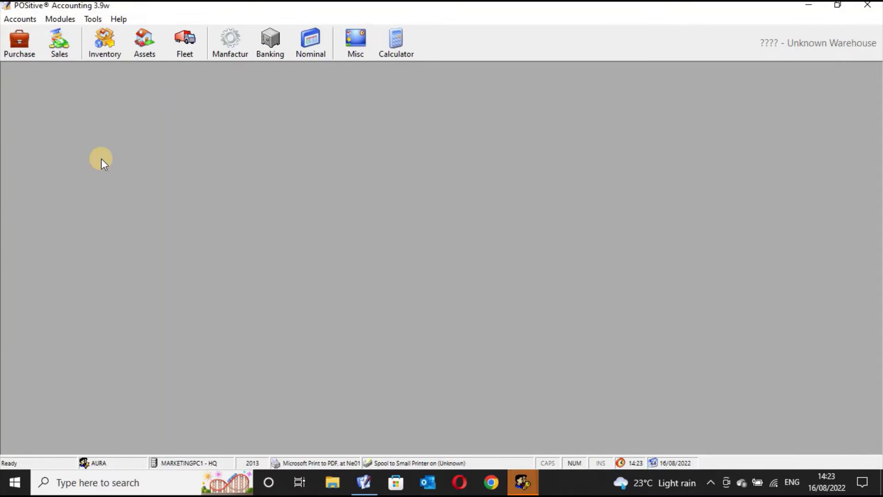
# Step: Cycle through the Purchase, Sales, Inventory, Assets, Fleet, Manufacturing, Banking and Nominal tools, ending on Purchases
pyautogui.click(21, 40)
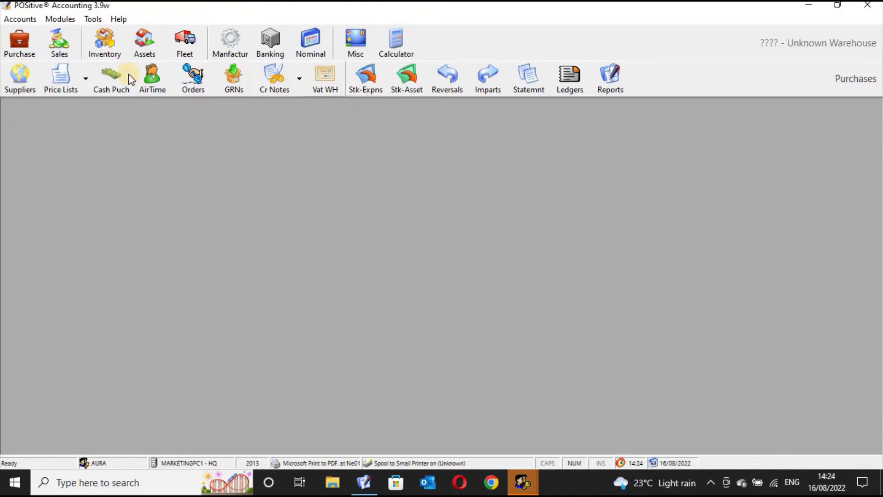
pyautogui.click(57, 41)
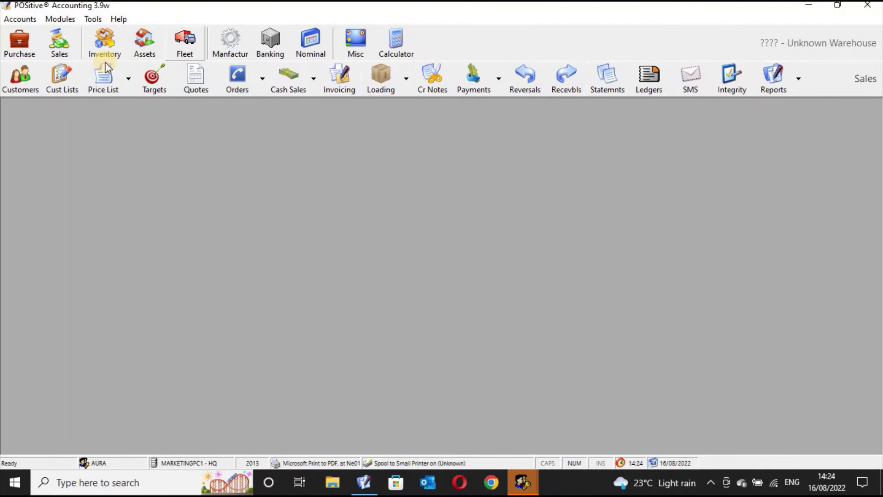
pyautogui.click(104, 46)
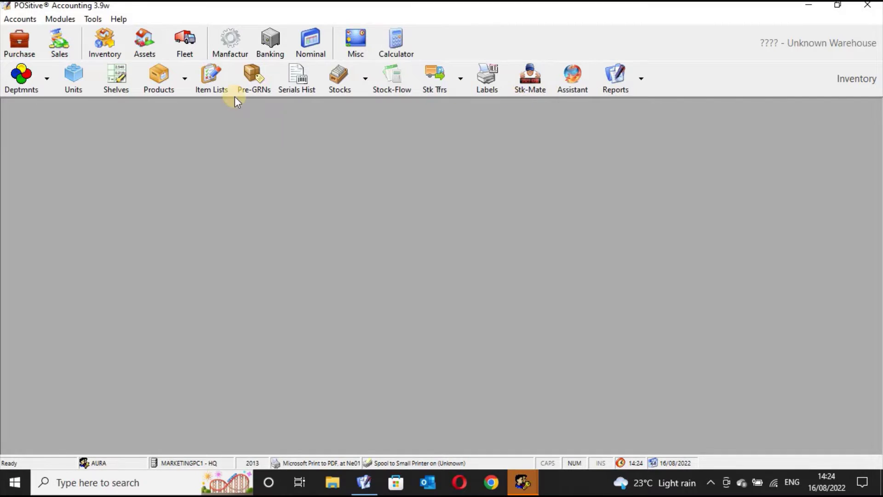
pyautogui.click(147, 44)
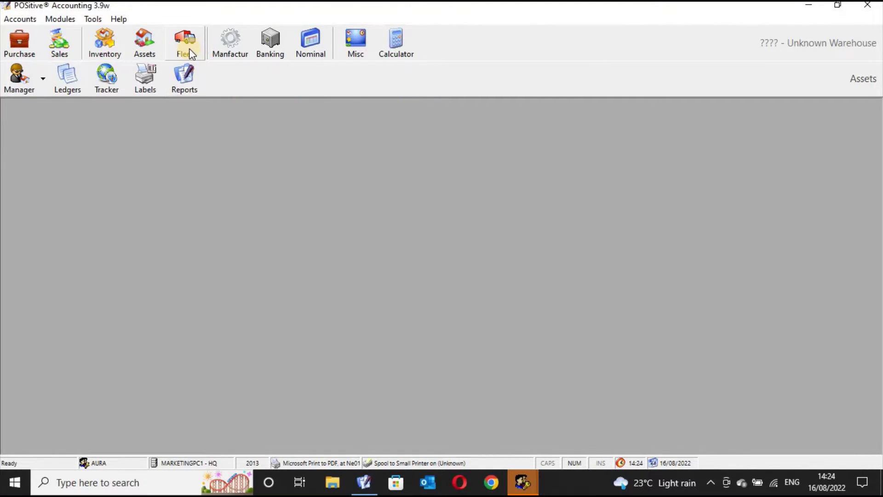
pyautogui.click(203, 46)
pyautogui.click(214, 45)
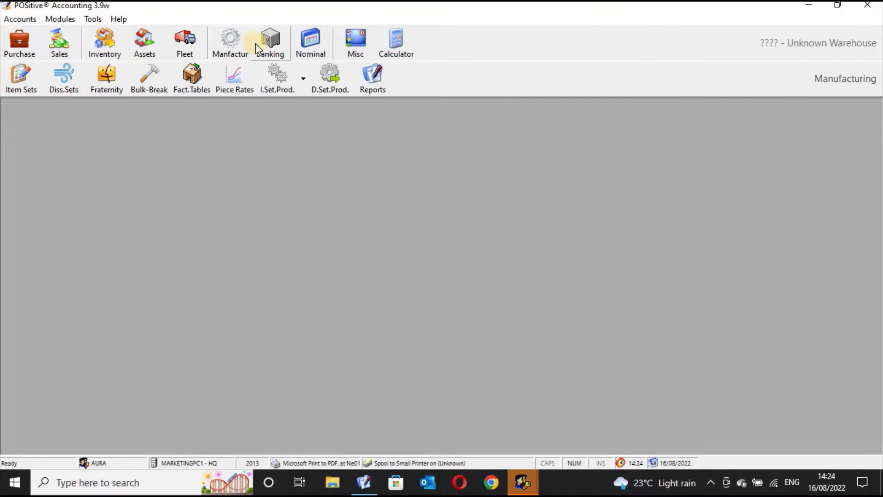
pyautogui.click(256, 43)
pyautogui.click(187, 48)
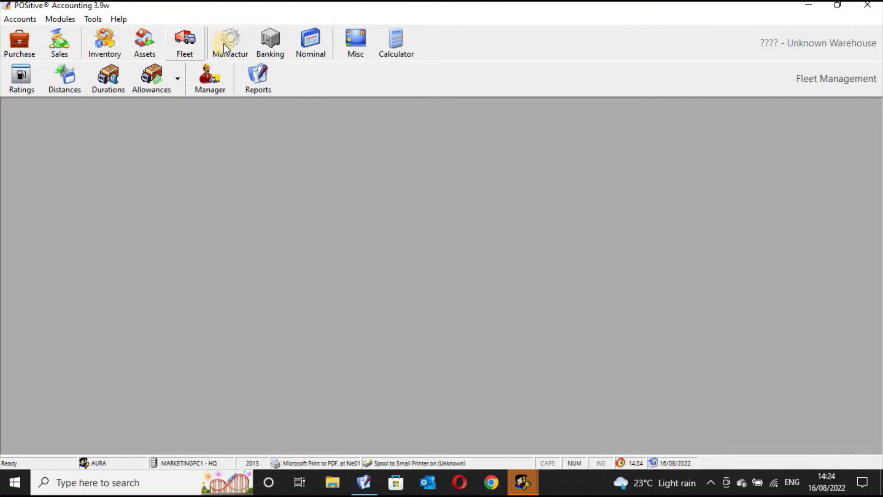
pyautogui.click(225, 43)
pyautogui.click(274, 42)
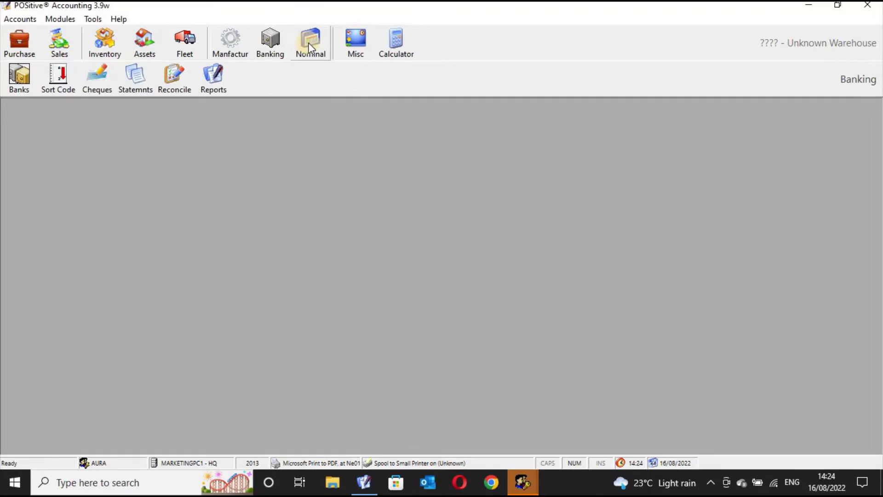
pyautogui.click(309, 42)
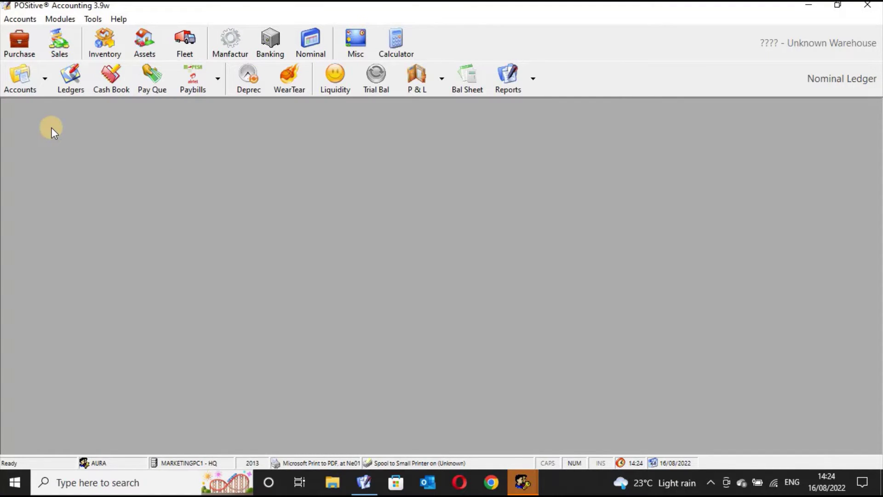
pyautogui.click(24, 40)
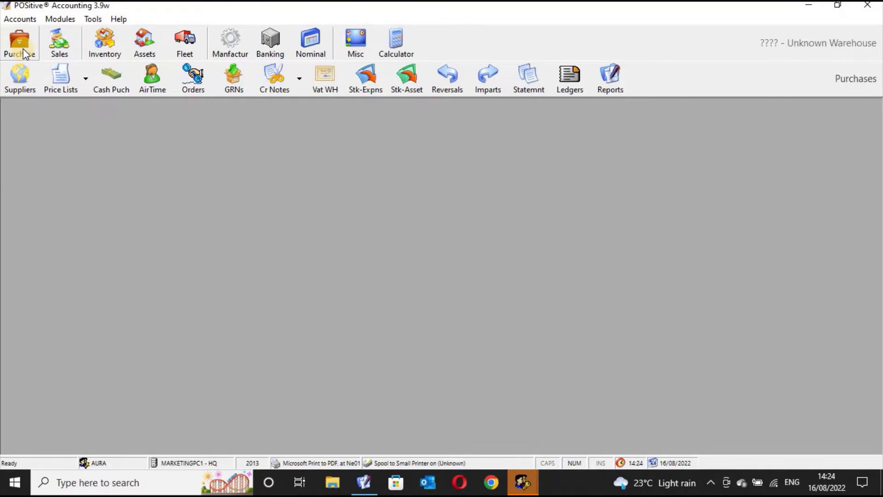
# Step: Open Supplier Manager and filter to A-code suppliers, showing Aspire Software Ltd and Alex Distributors
pyautogui.click(22, 78)
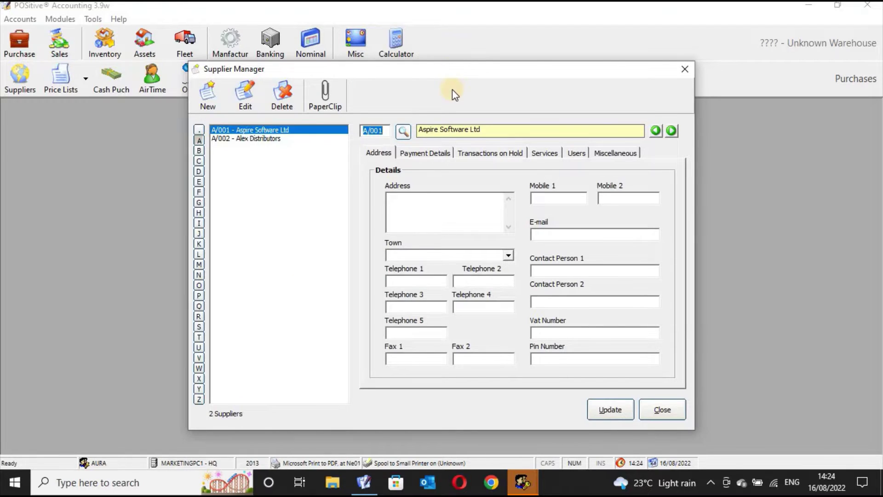
pyautogui.moveTo(453, 90); pyautogui.dragTo(455, 70)
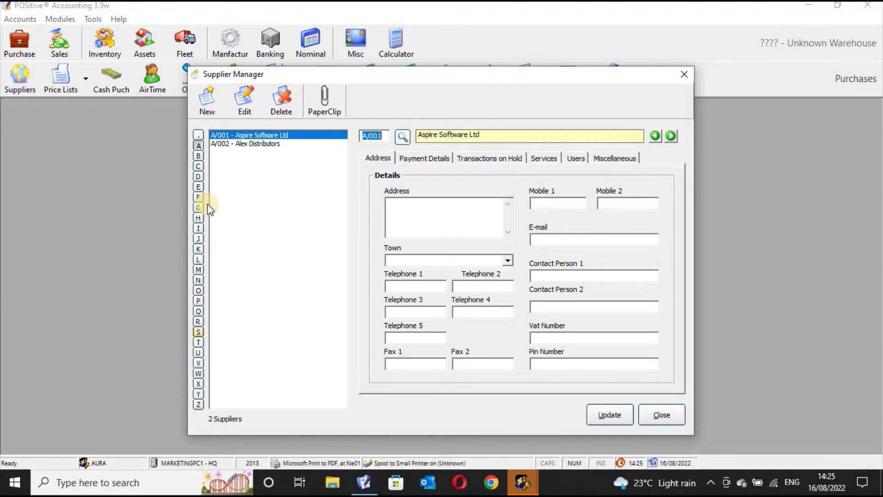
pyautogui.click(201, 145)
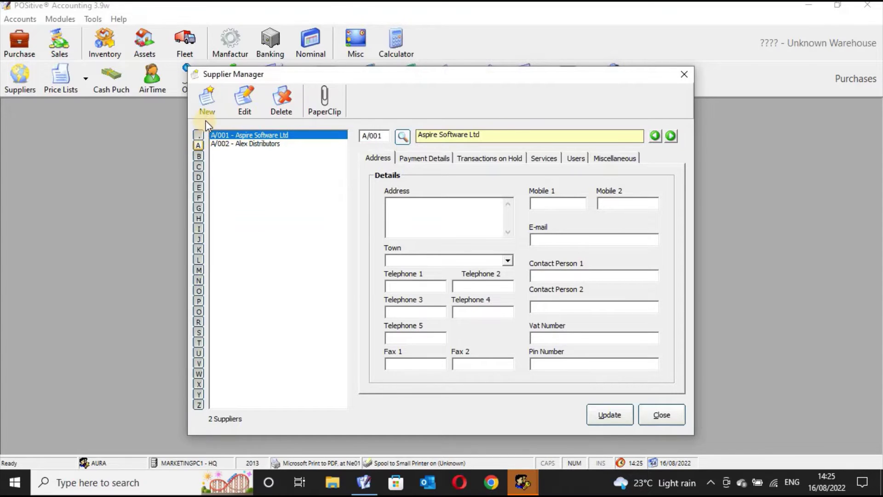
# Step: Add supplier A/003, the next available code, named AURA ENTERPRISES LITD
pyautogui.click(207, 106)
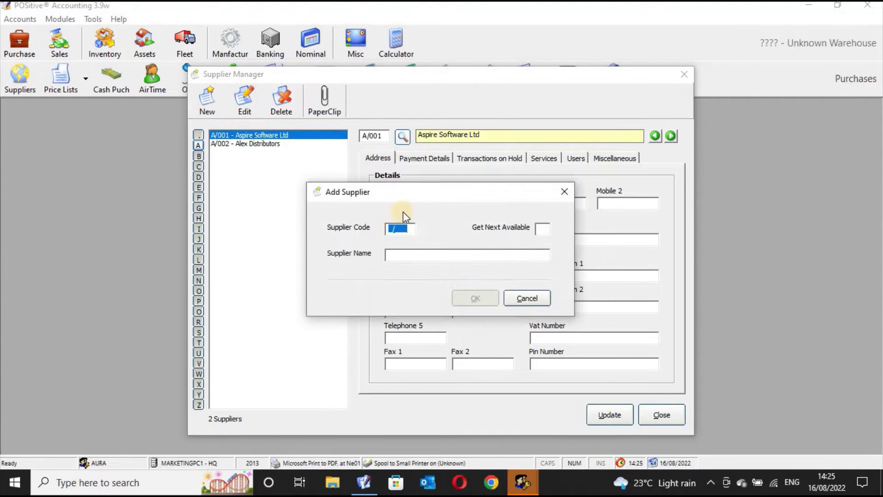
pyautogui.click(542, 231)
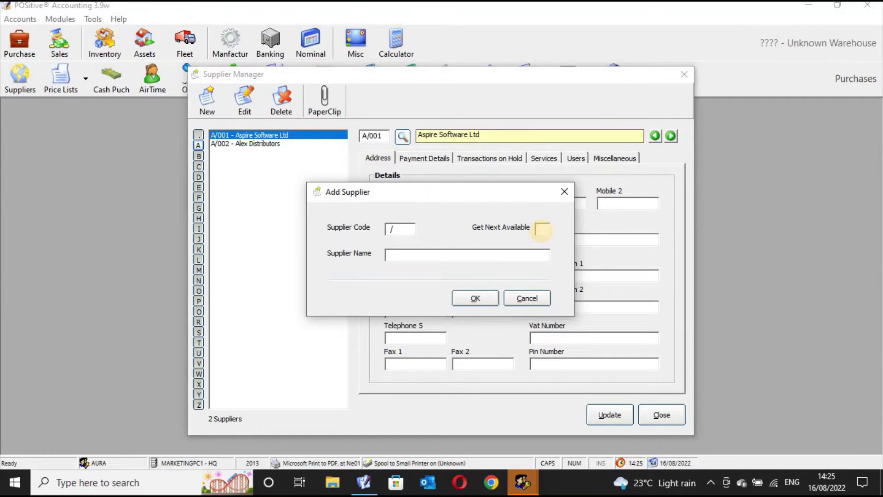
pyautogui.click(541, 230)
pyautogui.moveTo(410, 230); pyautogui.dragTo(428, 229)
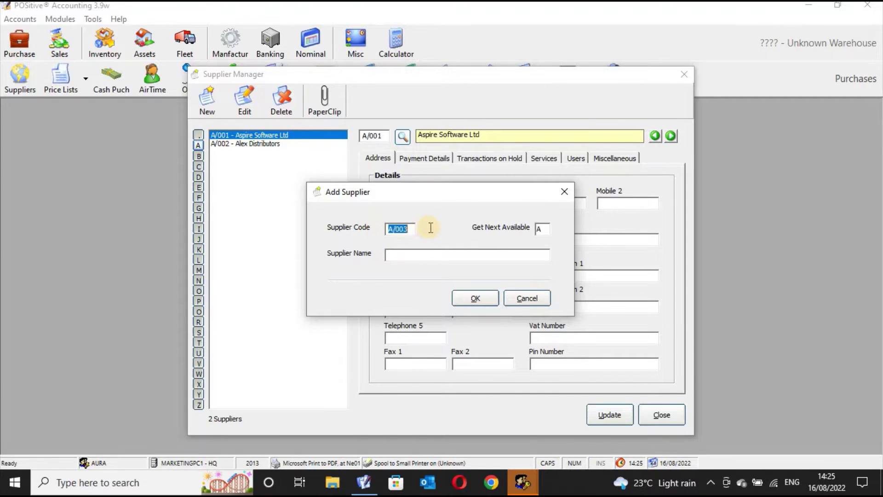
pyautogui.click(425, 257)
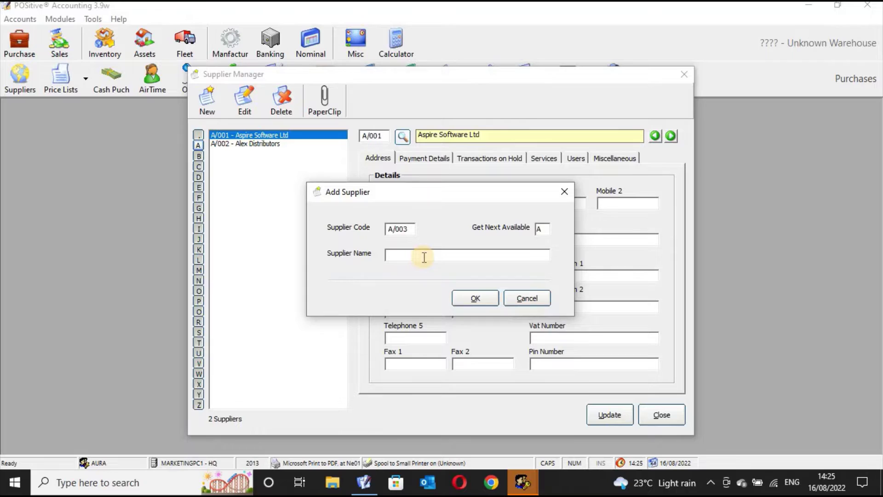
pyautogui.write('AURA ENTERPRISES LI')
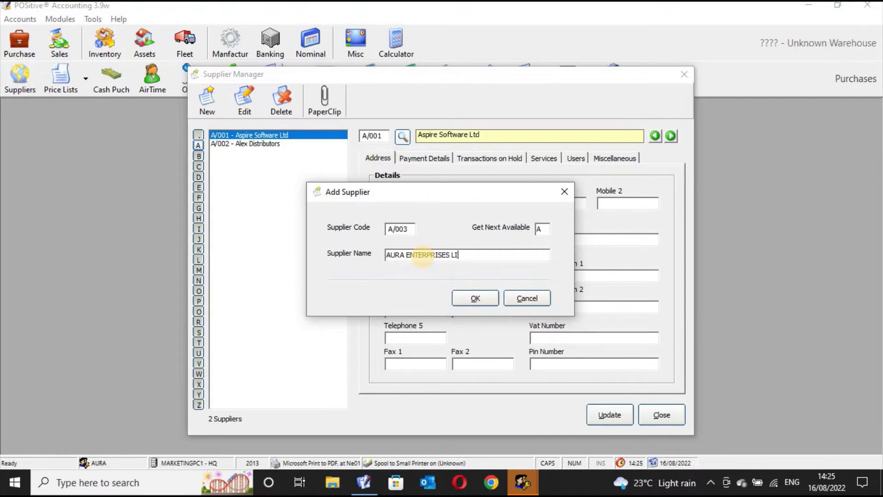
pyautogui.write('TD')
pyautogui.click(471, 297)
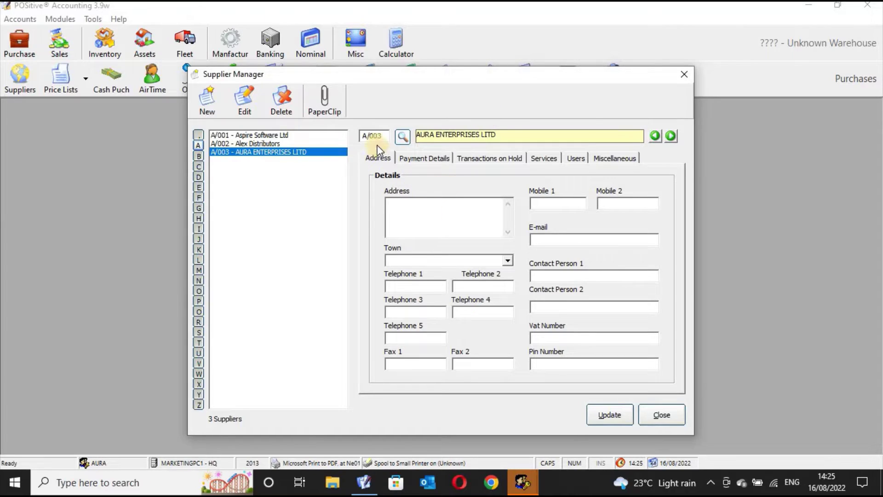
# Step: On the Address tab, enter the supplier's postal address and first mobile number
pyautogui.click(376, 159)
pyautogui.click(415, 212)
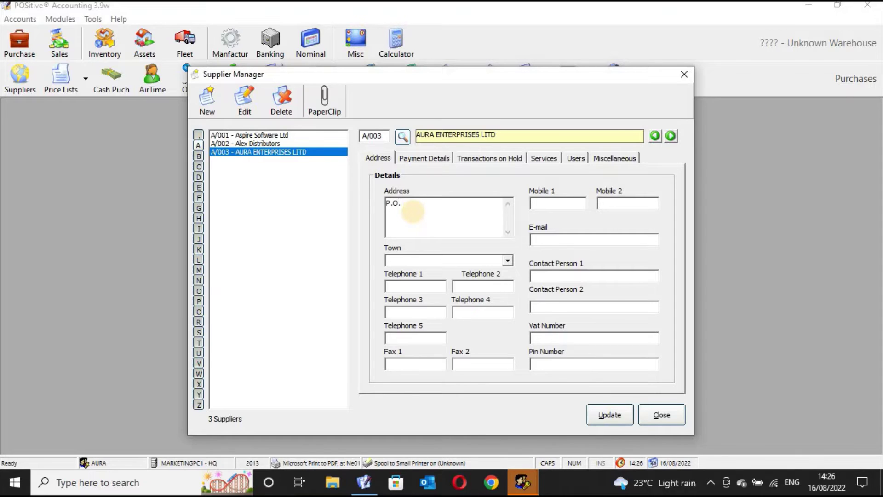
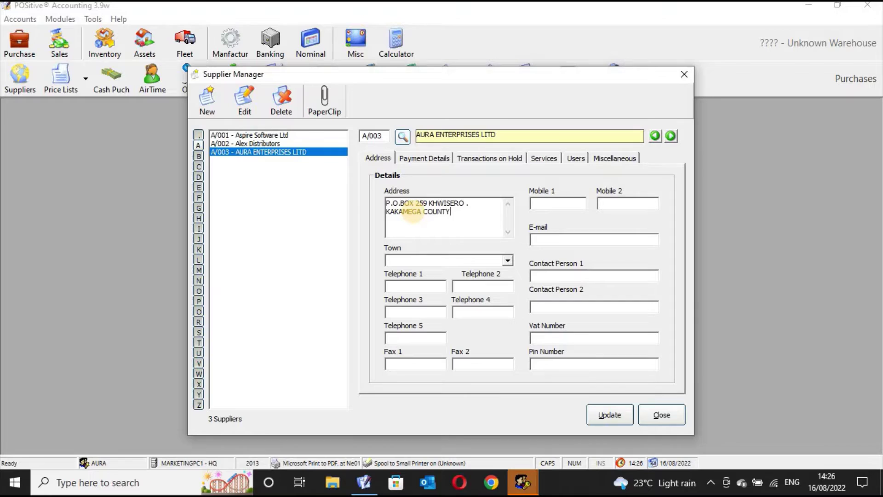
pyautogui.click(538, 204)
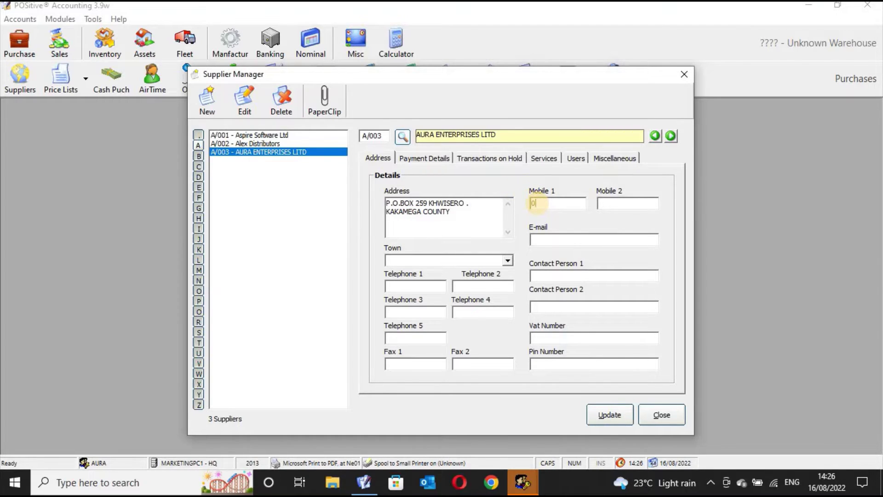
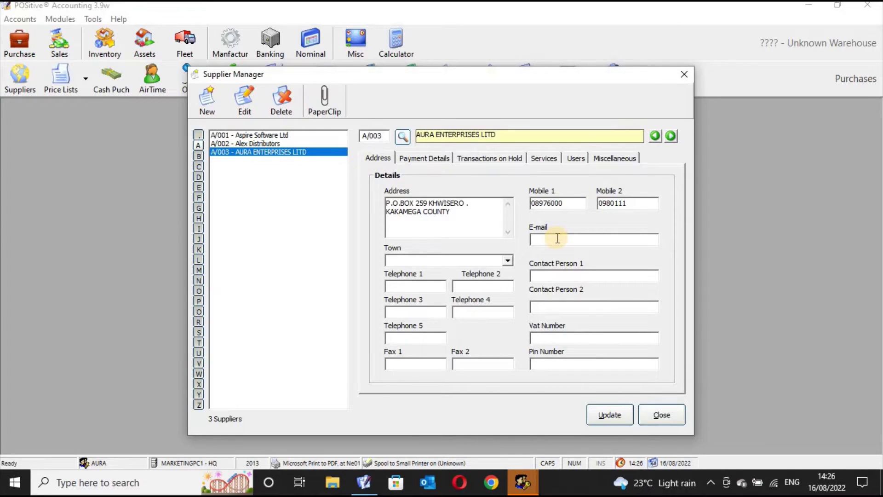
# Step: Add the supplier's e-mail address and town, correcting typos in the town name
pyautogui.click(558, 238)
pyautogui.press('capslock')
pyautogui.write('no@none.com')
pyautogui.click(432, 260)
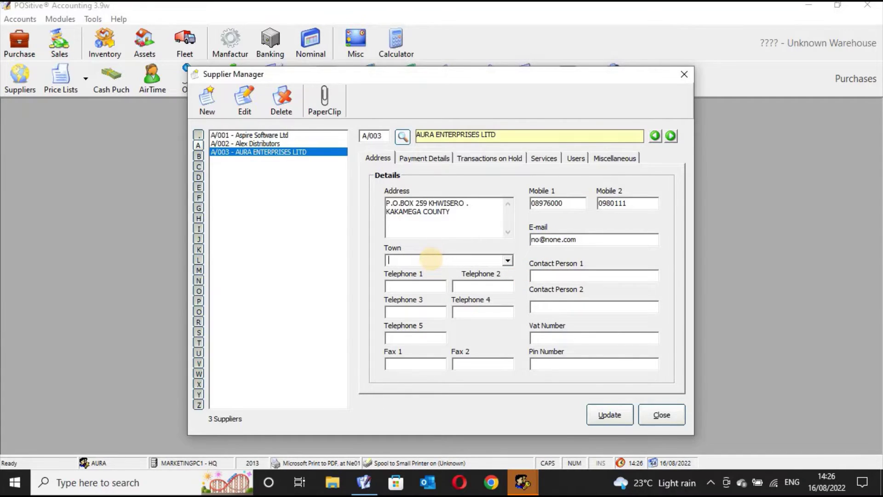
pyautogui.write('KAKAM')
pyautogui.press('BackSpace')
pyautogui.write('M')
pyautogui.press('BackSpace')
pyautogui.press('BackSpace')
pyautogui.press('BackSpace')
pyautogui.press('BackSpace')
pyautogui.write('HWISERO')
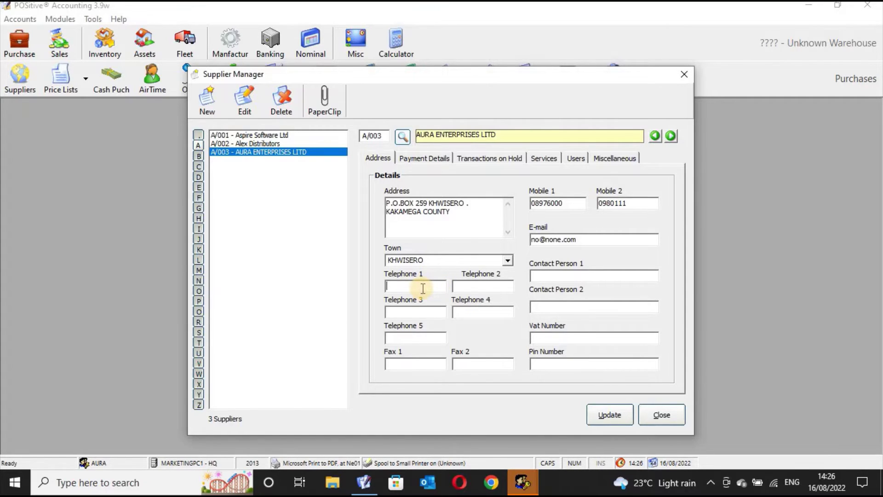
pyautogui.write('02')
# Step: Enter two telephone numbers and the first contact person's name
pyautogui.write('0006000')
pyautogui.click(475, 286)
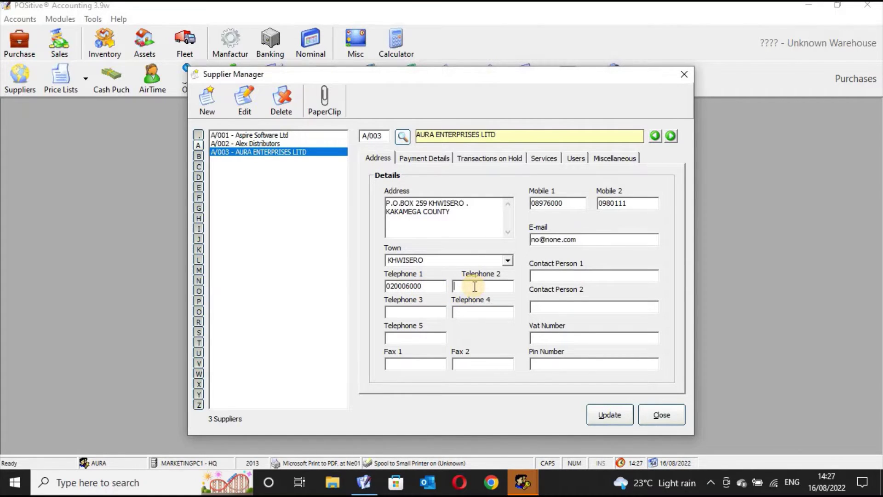
pyautogui.write('011100000')
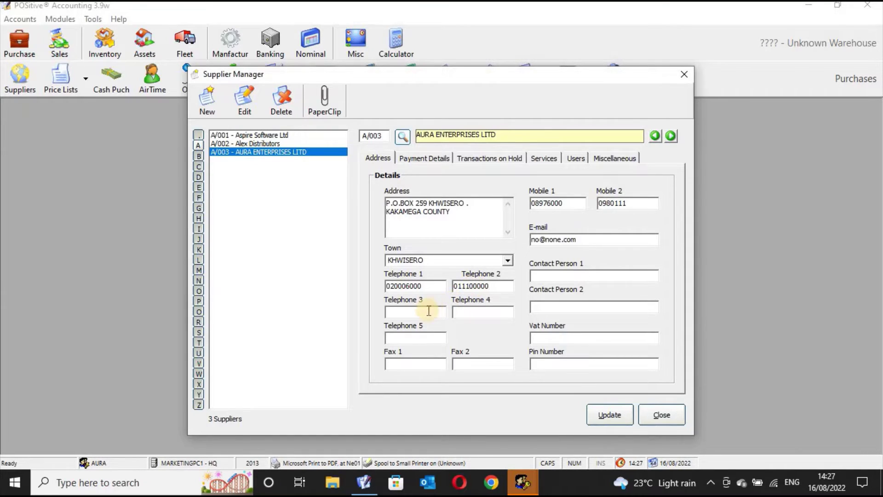
pyautogui.click(427, 312)
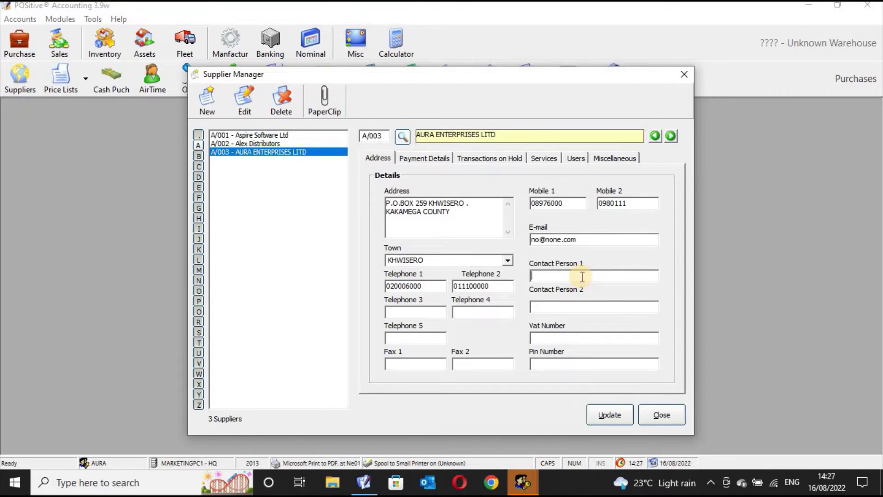
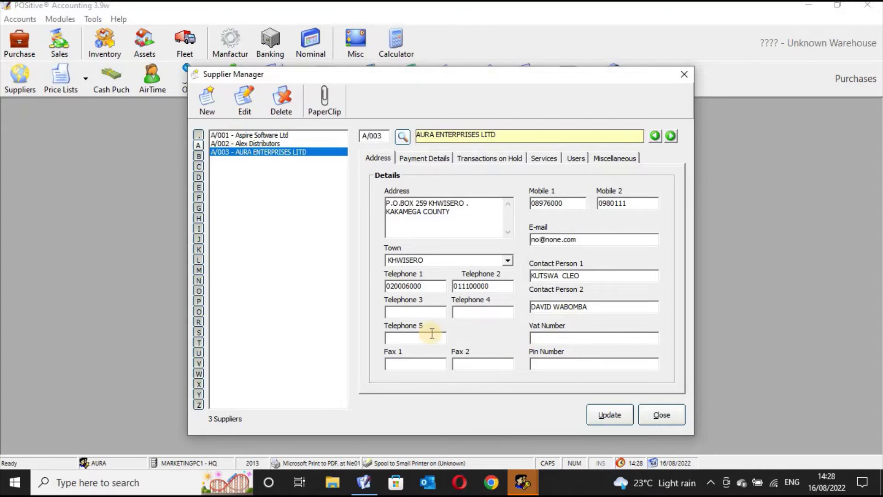
# Step: Enter the second contact person's full name, fixing a typo
pyautogui.click(423, 339)
# Step: Record the supplier's tax PIN number, then switch to Payment Details
pyautogui.click(467, 363)
pyautogui.click(567, 339)
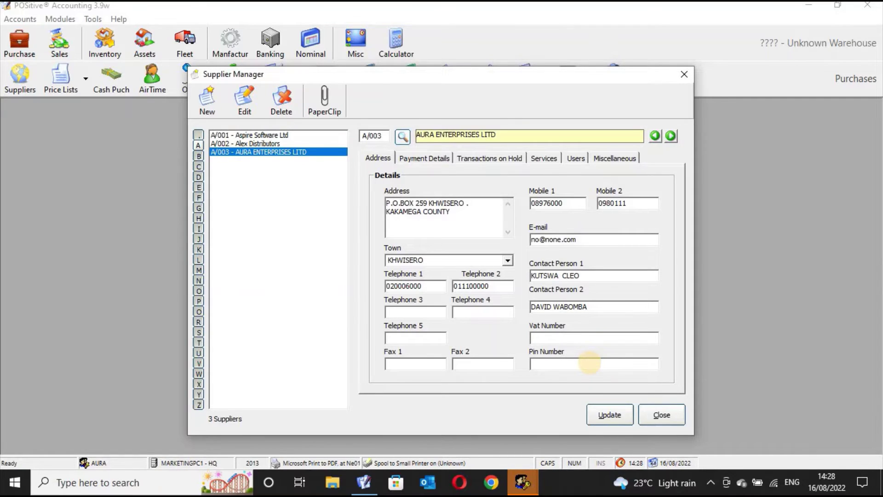
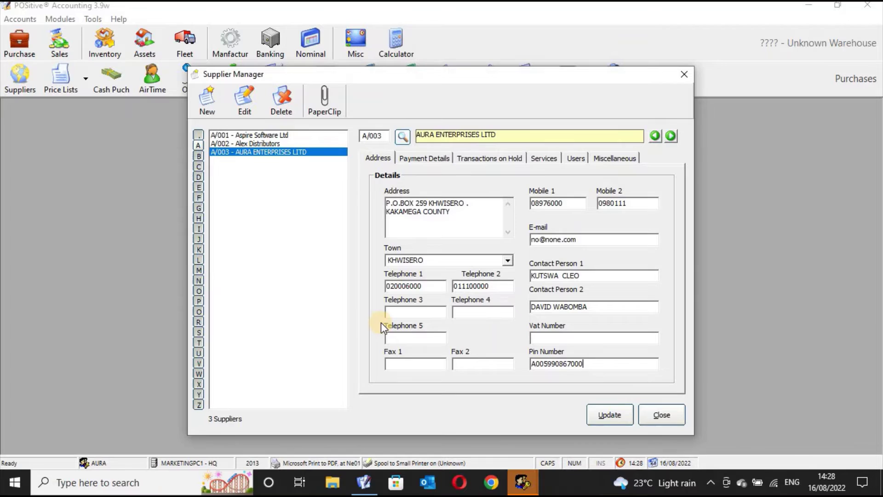
pyautogui.click(437, 159)
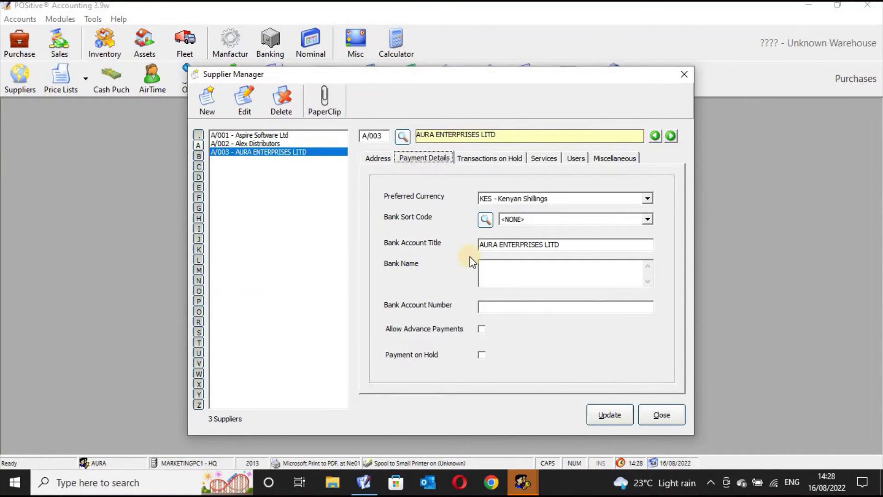
# Step: Keep Kenyan Shillings as preferred currency and set bank sort code 01000 - K.C.B Head Office
pyautogui.click(648, 200)
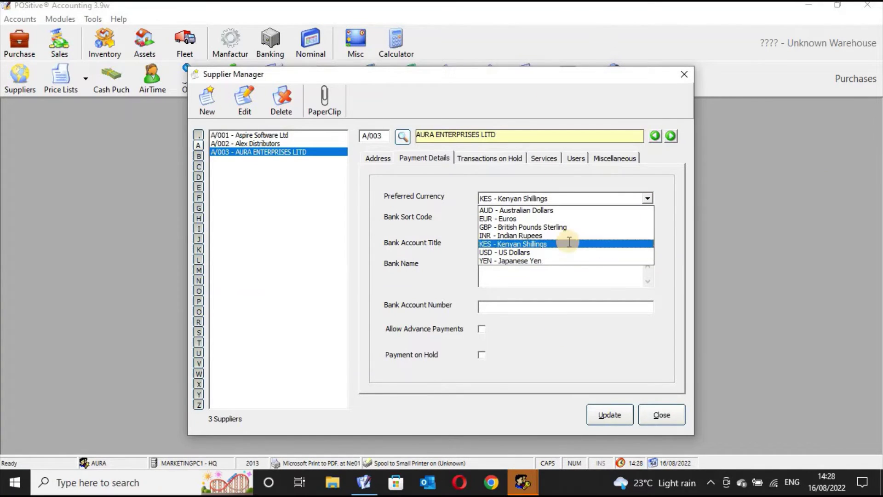
pyautogui.click(569, 241)
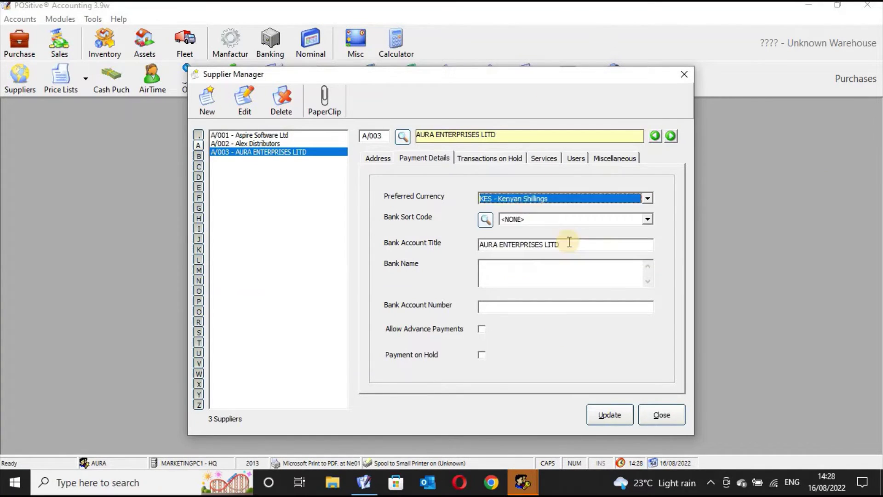
pyautogui.click(648, 200)
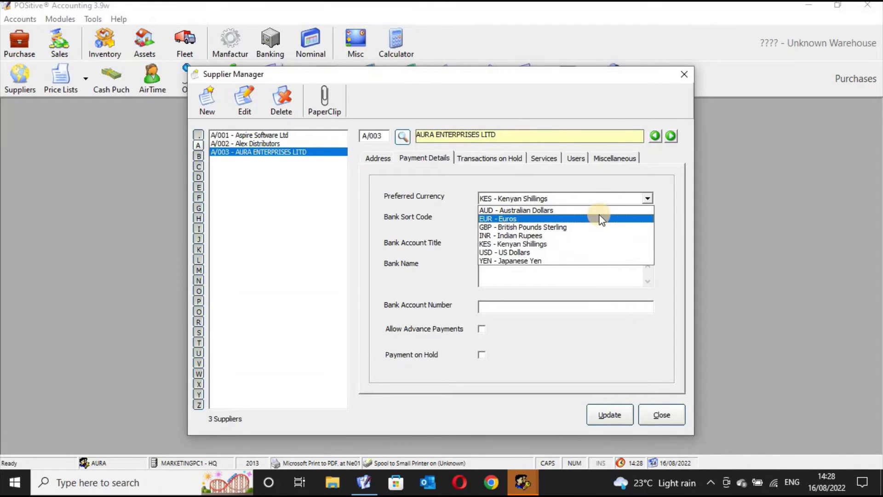
pyautogui.click(591, 252)
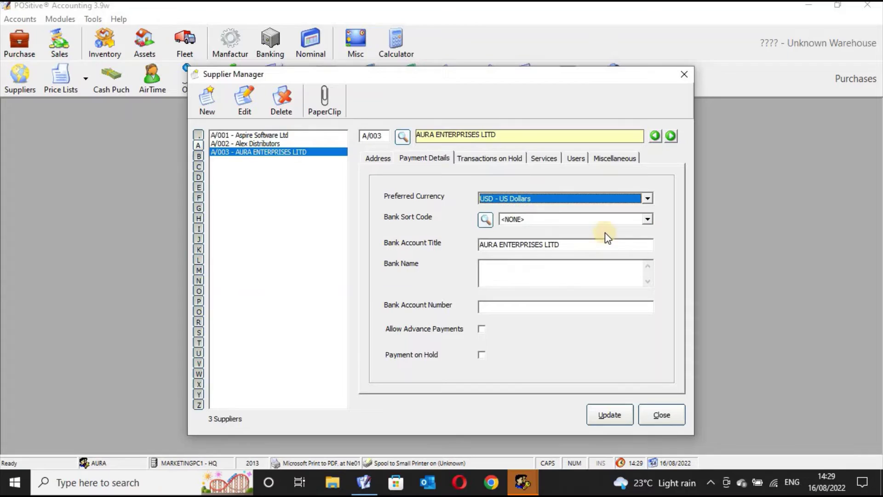
pyautogui.click(649, 199)
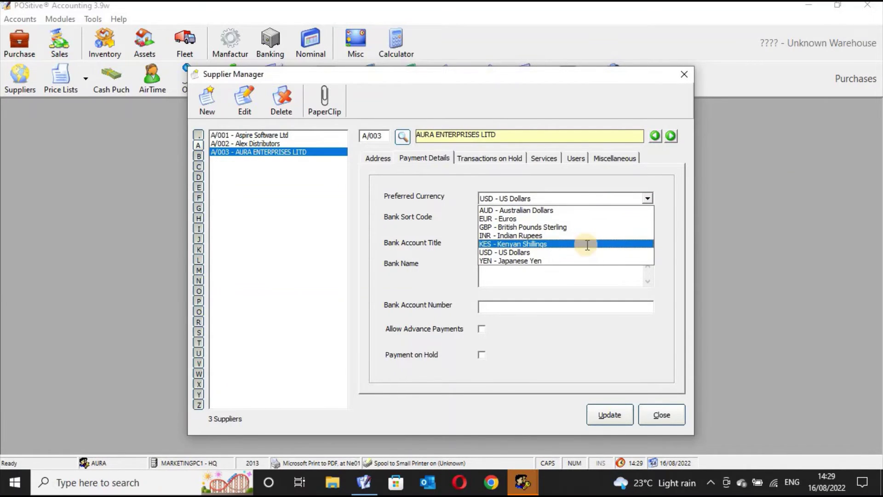
pyautogui.click(588, 244)
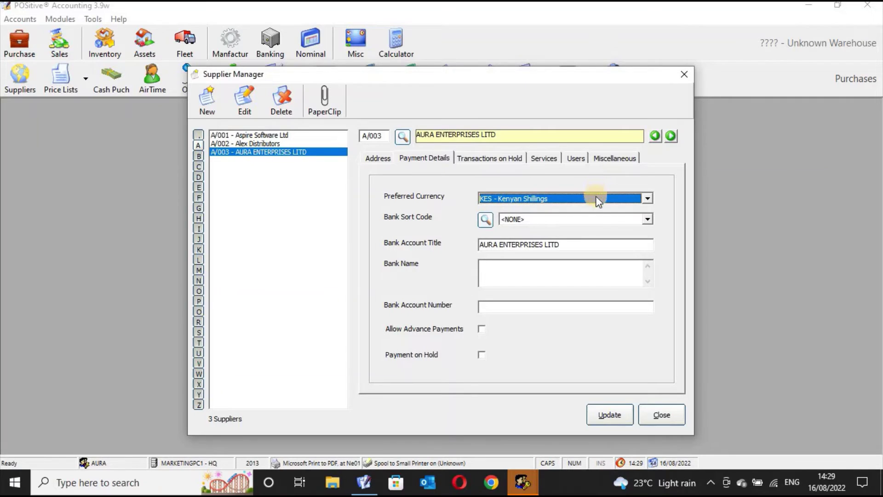
pyautogui.click(589, 222)
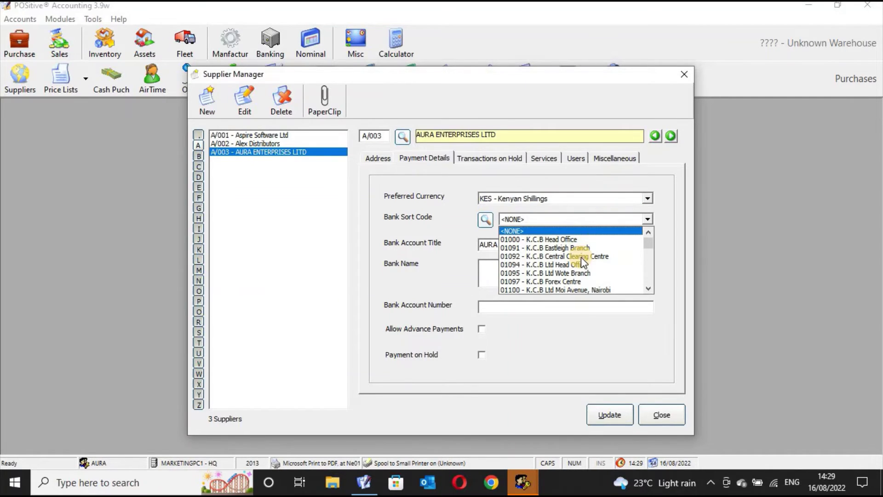
pyautogui.click(579, 239)
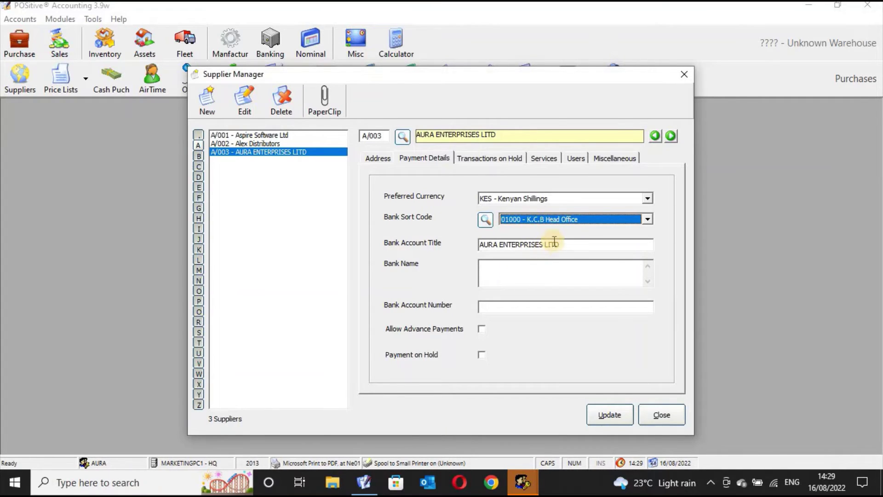
# Step: Enter bank name KENYA COMMERCIAL BANK and the supplier's bank account number
pyautogui.click(497, 266)
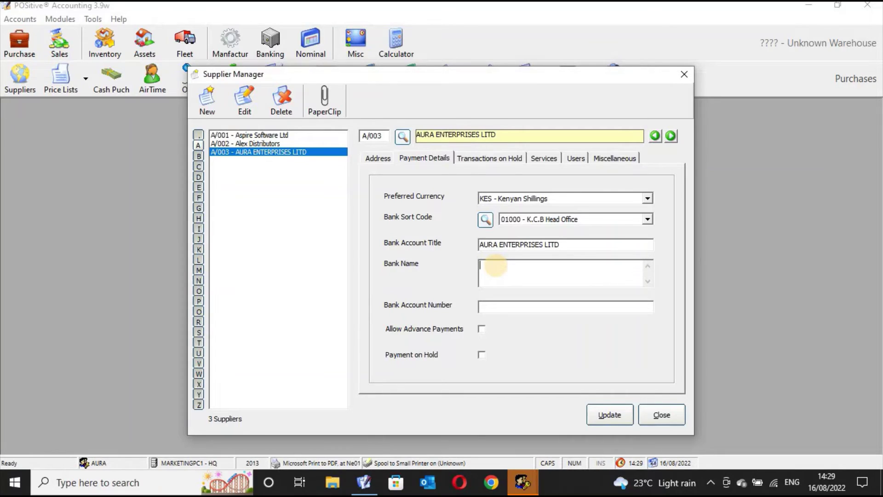
pyautogui.write('AURA ENTERPRISE')
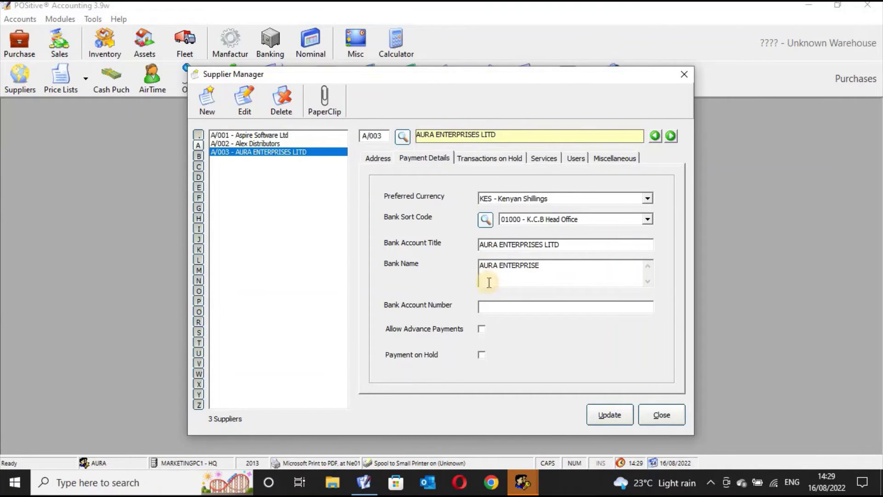
pyautogui.click(496, 306)
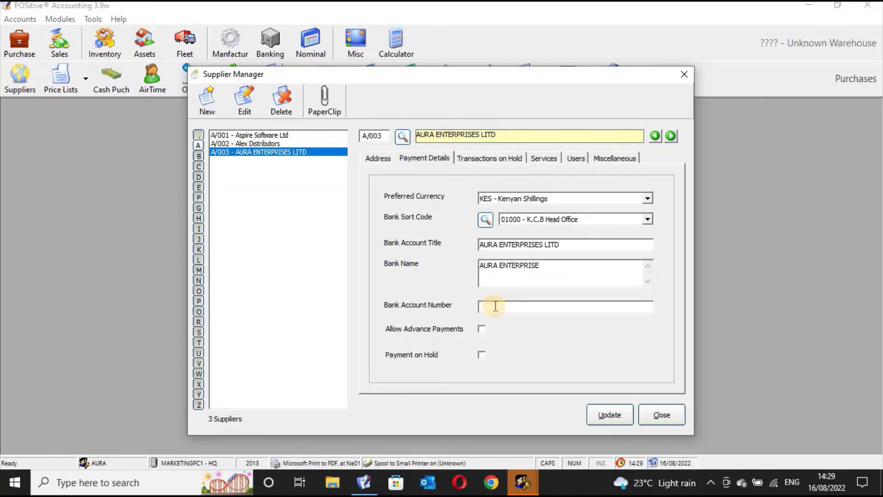
pyautogui.press('BackSpace')
pyautogui.press('BackSpace')
pyautogui.press('BackSpace')
pyautogui.press('BackSpace')
pyautogui.press('BackSpace')
pyautogui.press('BackSpace')
pyautogui.press('BackSpace')
pyautogui.press('BackSpace')
pyautogui.press('BackSpace')
pyautogui.press('BackSpace')
pyautogui.press('BackSpace')
pyautogui.press('BackSpace')
pyautogui.press('BackSpace')
pyautogui.press('BackSpace')
pyautogui.press('BackSpace')
pyautogui.write('KENYA COMMERCIAL BANK')
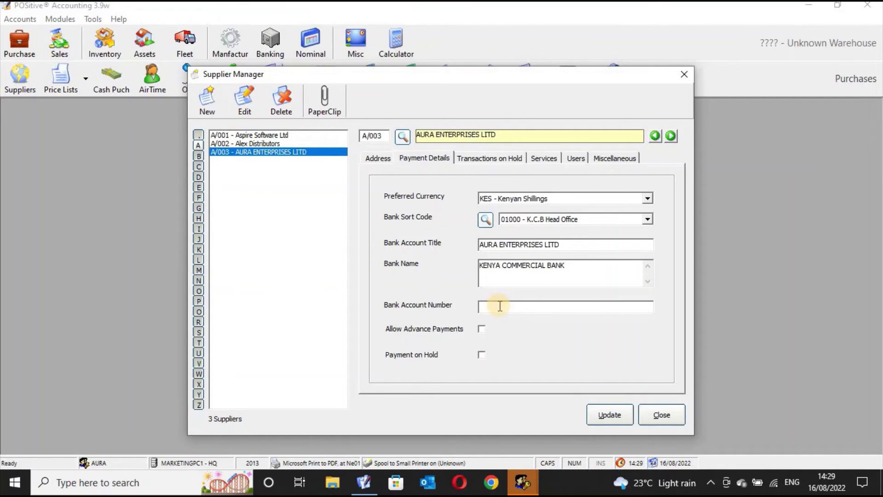
pyautogui.click(500, 306)
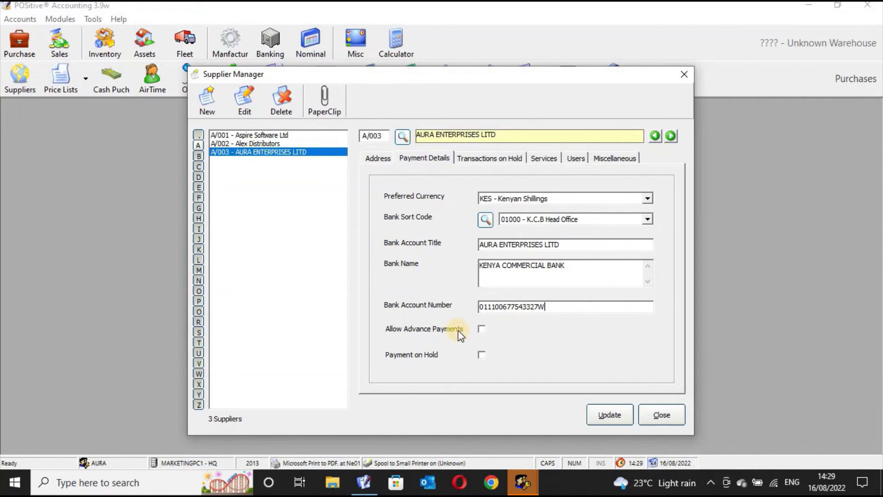
# Step: Put payments on hold with the reason 'Untill final supplier is received.'
pyautogui.click(482, 329)
pyautogui.click(482, 356)
pyautogui.click(522, 352)
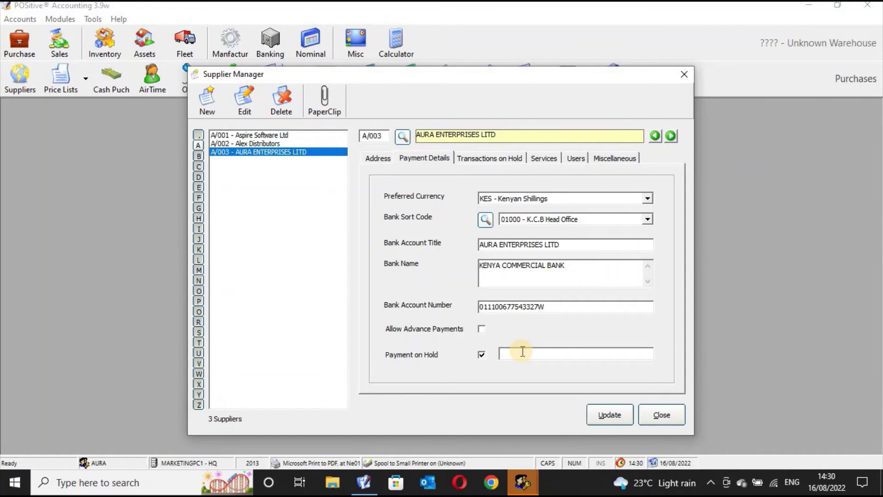
pyautogui.press('capslock')
pyautogui.write('Untill  final supplier is received.')
# Step: Take payments off hold again and toggle purchase orders on and off hold
pyautogui.click(513, 159)
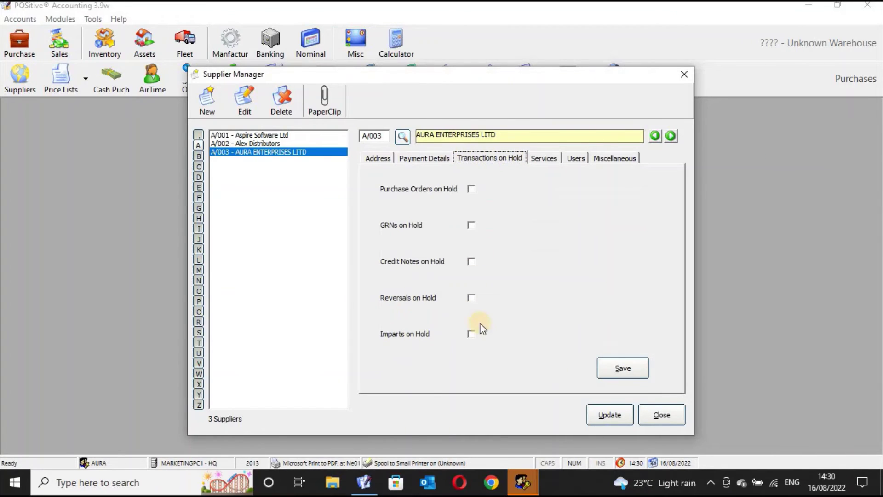
pyautogui.click(439, 164)
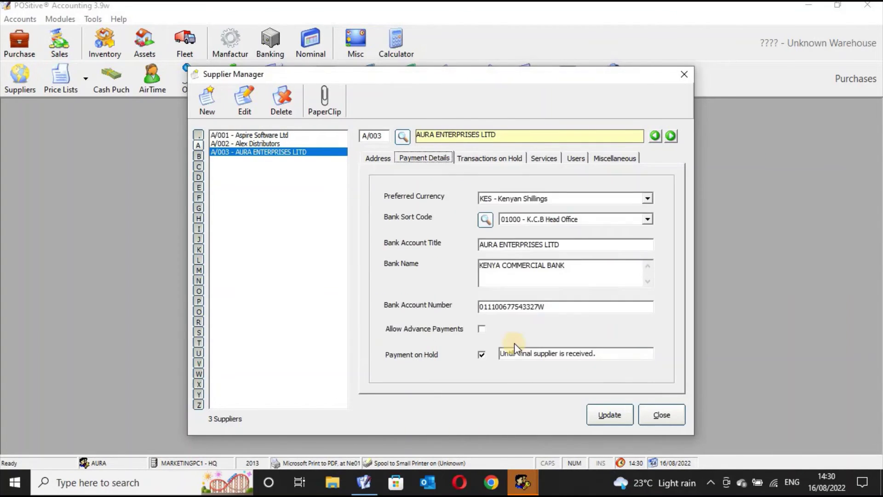
pyautogui.click(481, 355)
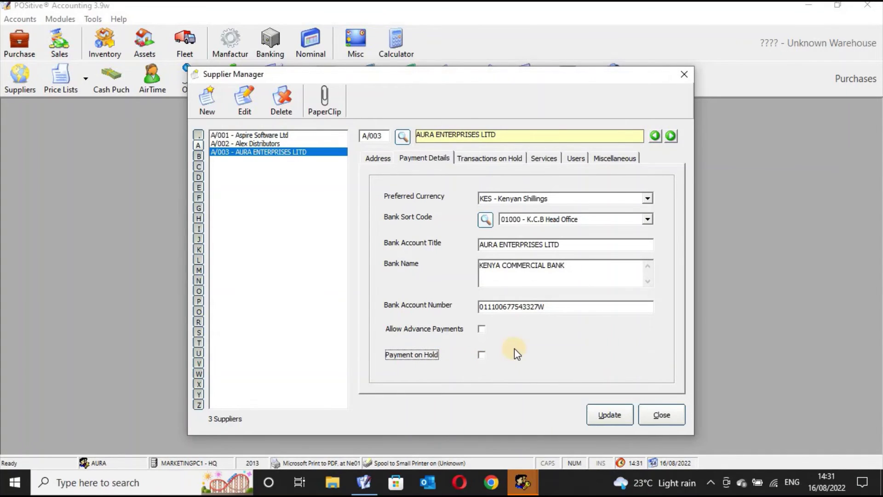
pyautogui.click(503, 161)
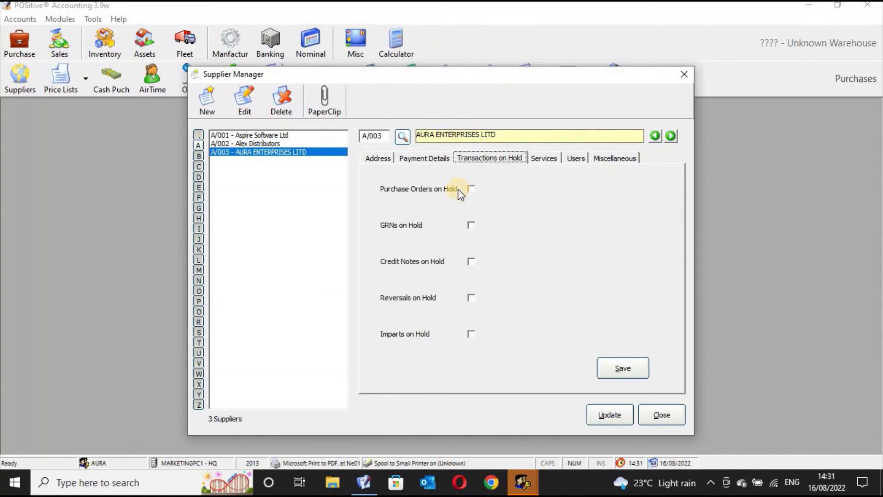
pyautogui.click(471, 189)
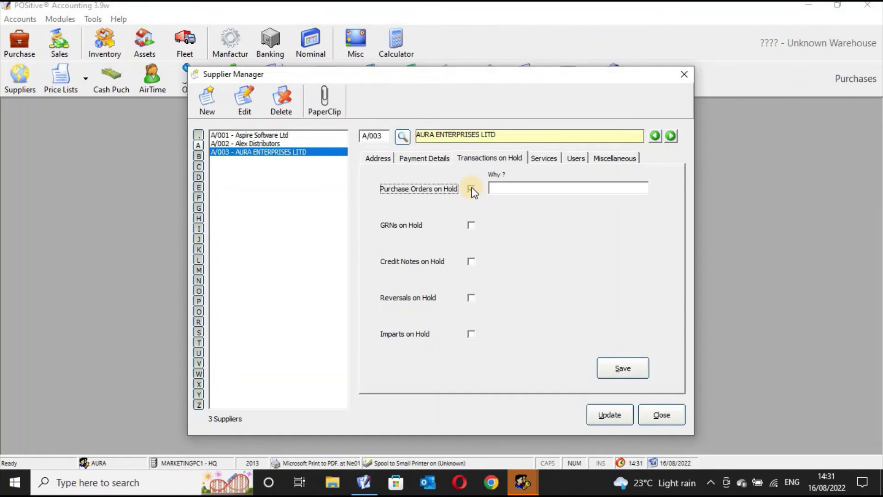
pyautogui.click(500, 187)
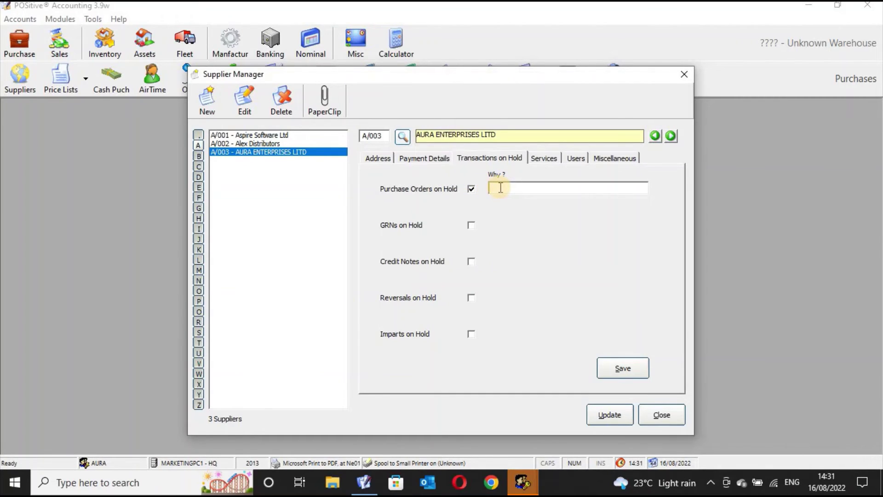
pyautogui.click(473, 191)
# Step: Toggle the GRN, credit note, reversal and impart holds, leaving all of them cleared
pyautogui.click(471, 225)
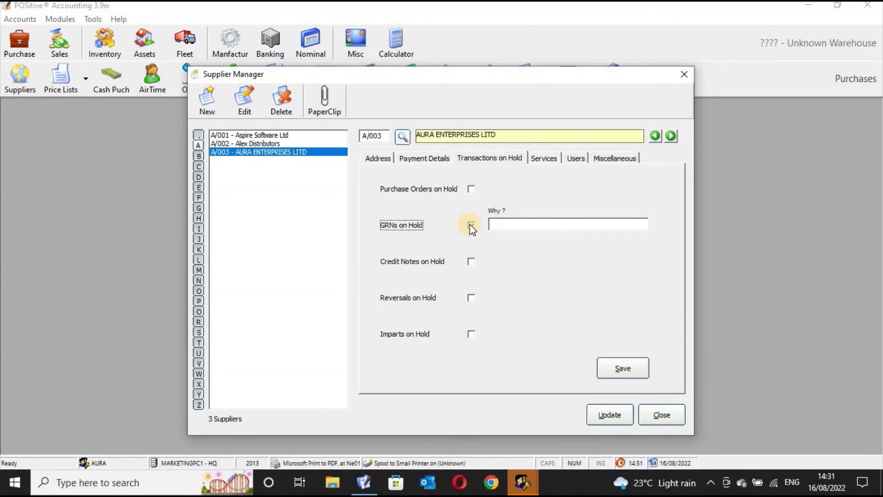
pyautogui.click(499, 224)
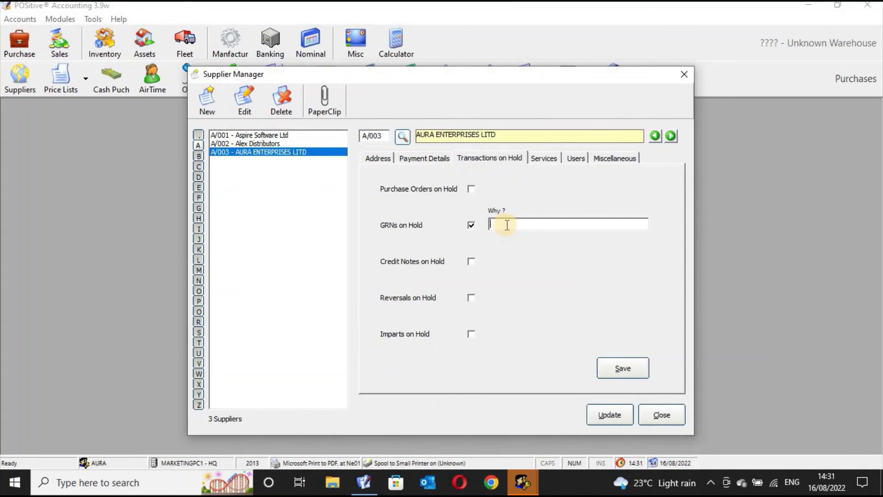
pyautogui.click(471, 225)
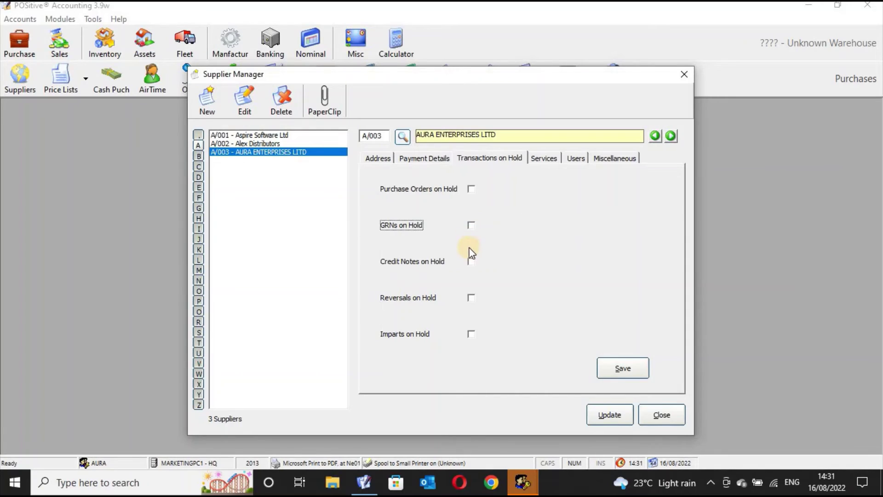
pyautogui.click(471, 265)
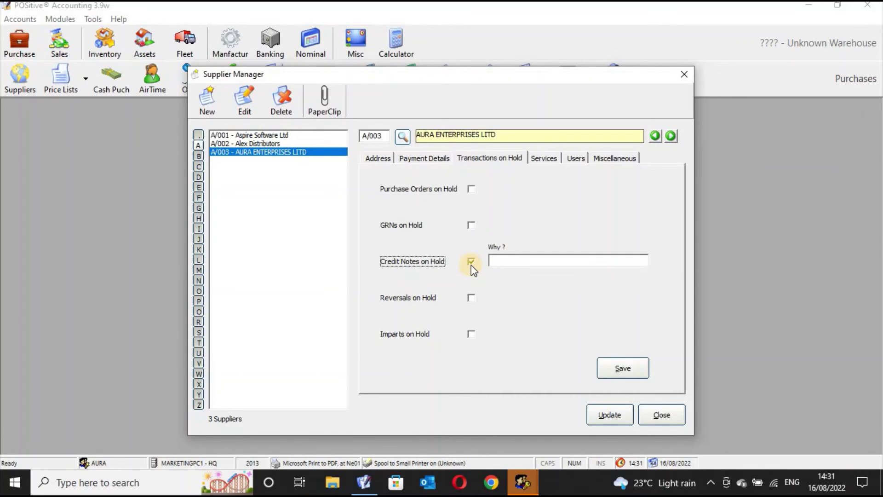
pyautogui.click(471, 265)
pyautogui.click(472, 296)
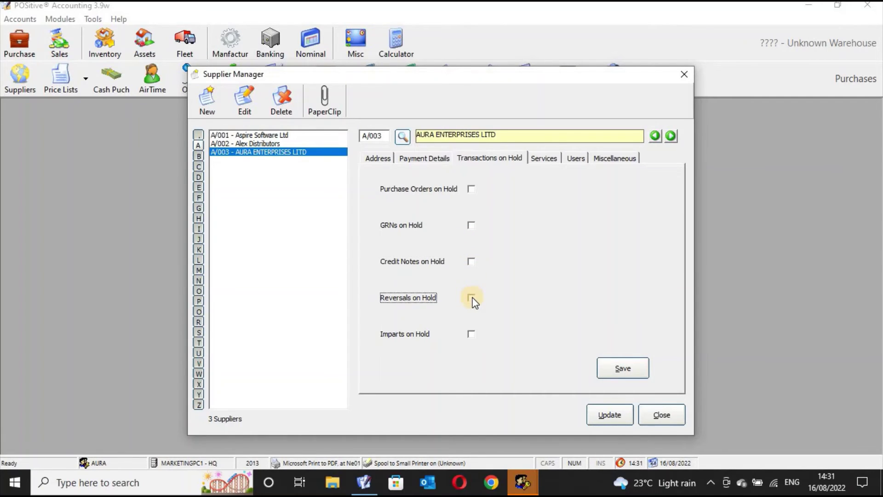
pyautogui.click(472, 298)
pyautogui.click(472, 298)
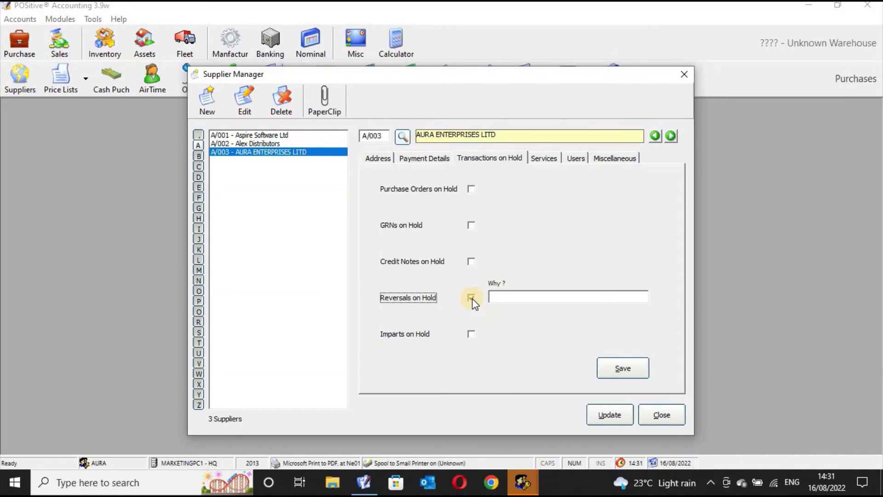
pyautogui.click(472, 298)
pyautogui.click(471, 340)
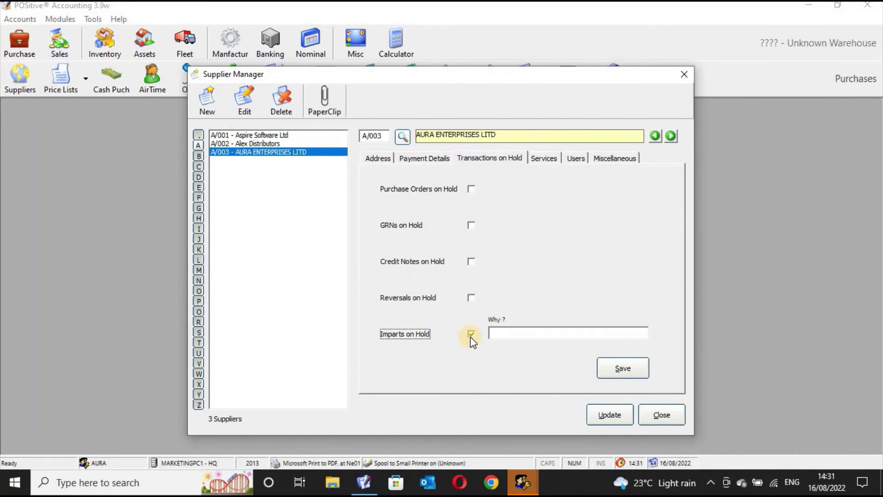
pyautogui.click(472, 341)
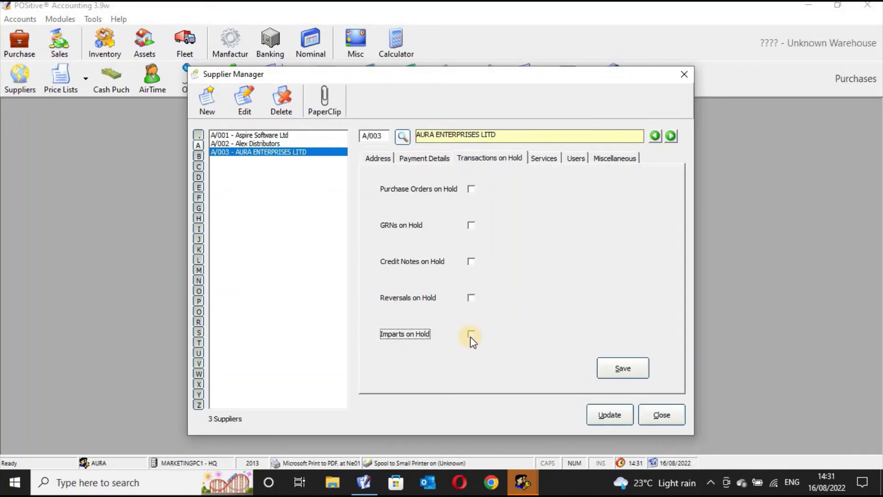
# Step: Save and update the AURA ENTERPRISES LTD record, then view its Services page
pyautogui.click(622, 368)
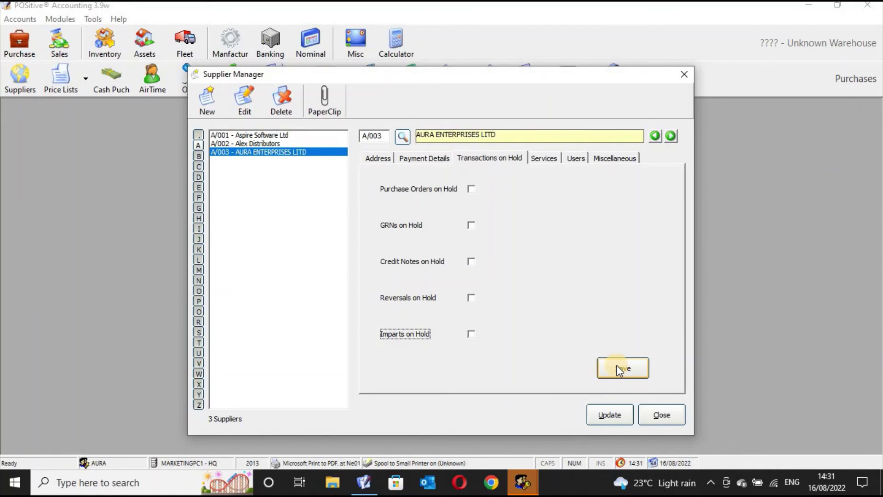
pyautogui.click(608, 410)
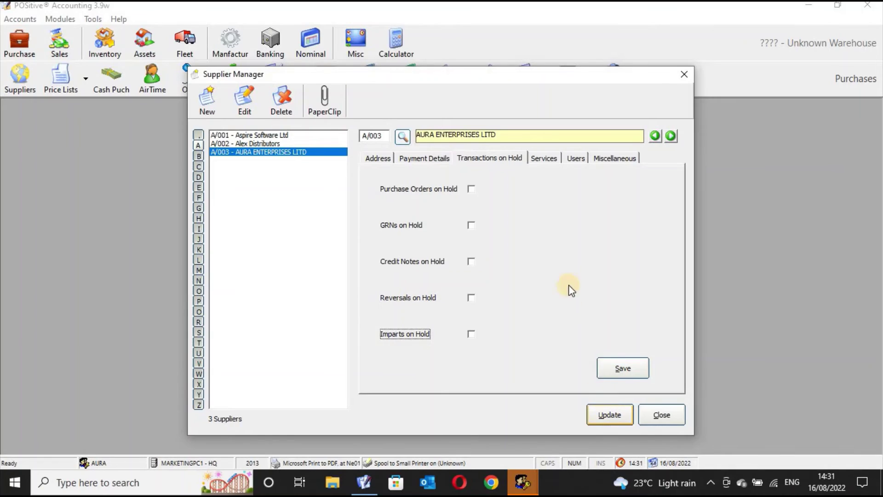
pyautogui.click(549, 162)
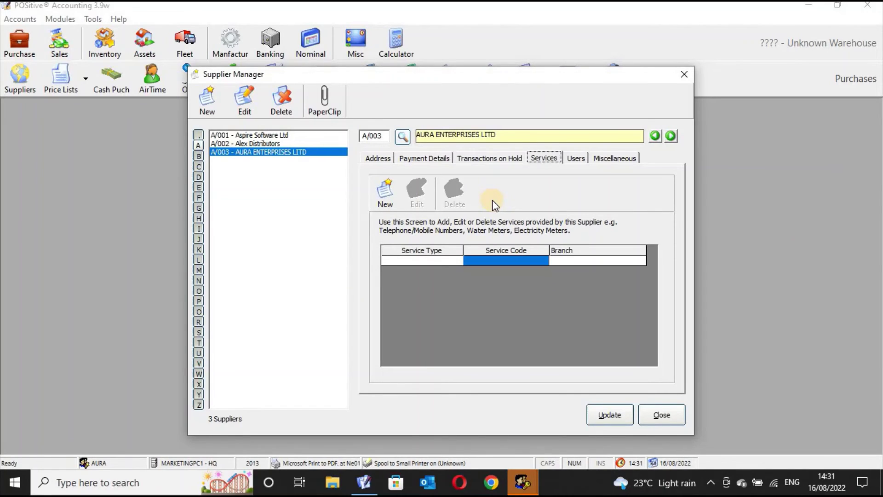
# Step: Start a new supplier service of type Electricity Meter at branch 000 - HQ
pyautogui.click(387, 197)
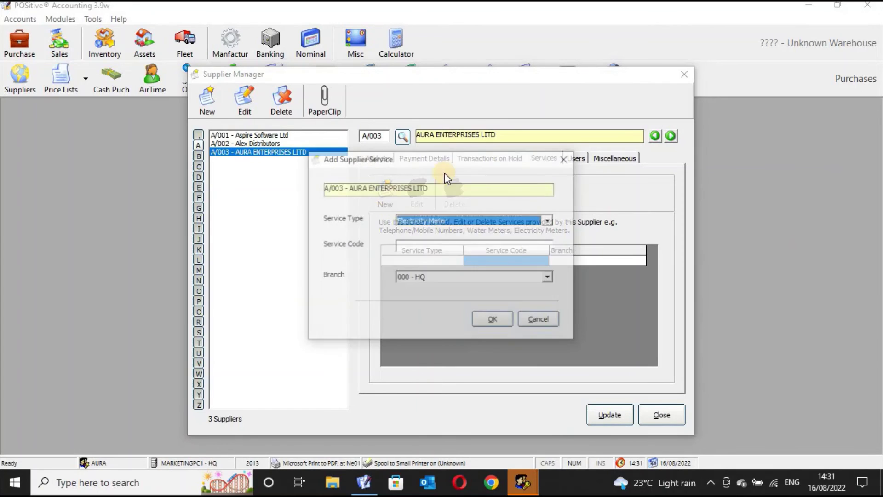
pyautogui.click(549, 220)
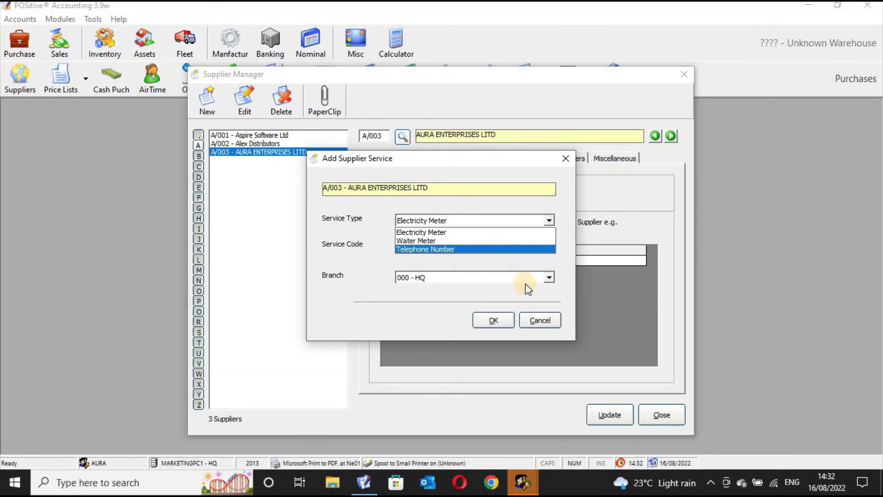
pyautogui.click(549, 278)
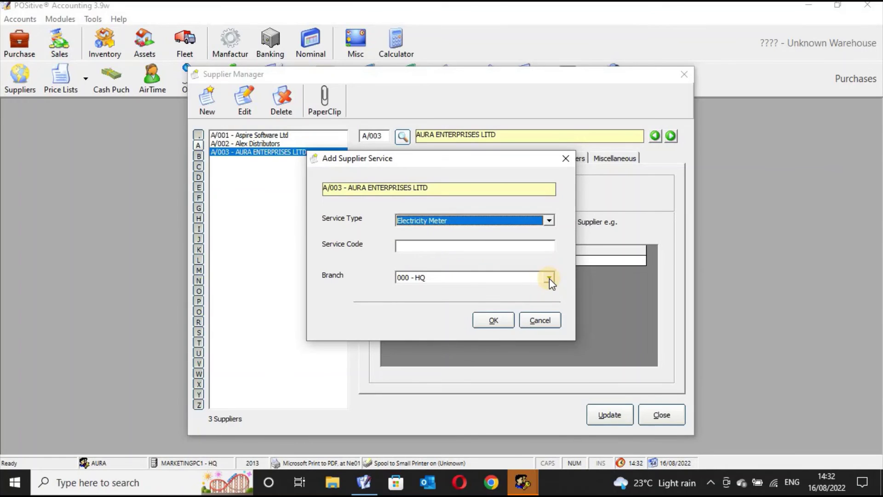
pyautogui.click(550, 278)
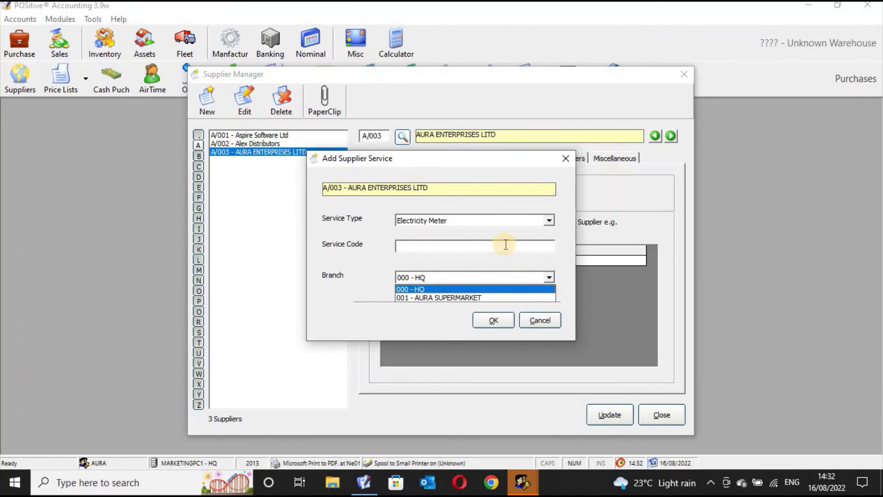
pyautogui.press('Return')
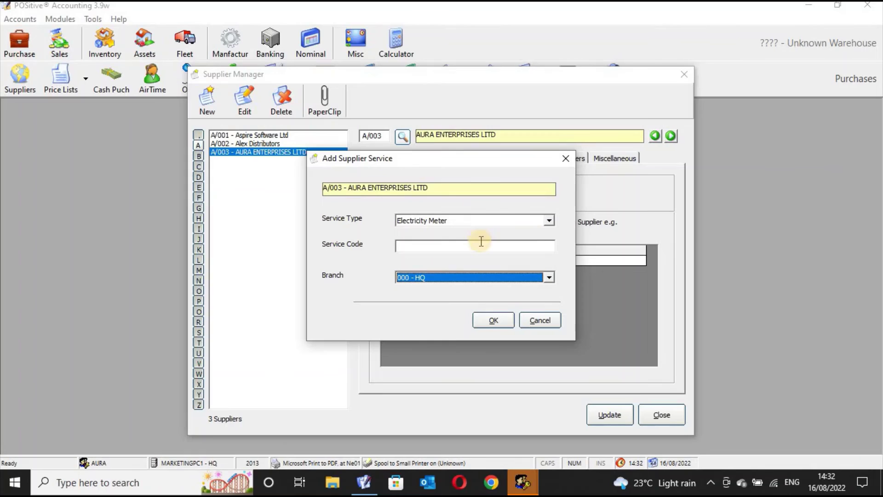
# Step: Enter service code 89065e, keep branch 000 - HQ, and confirm the Electricity Meter service
pyautogui.click(447, 247)
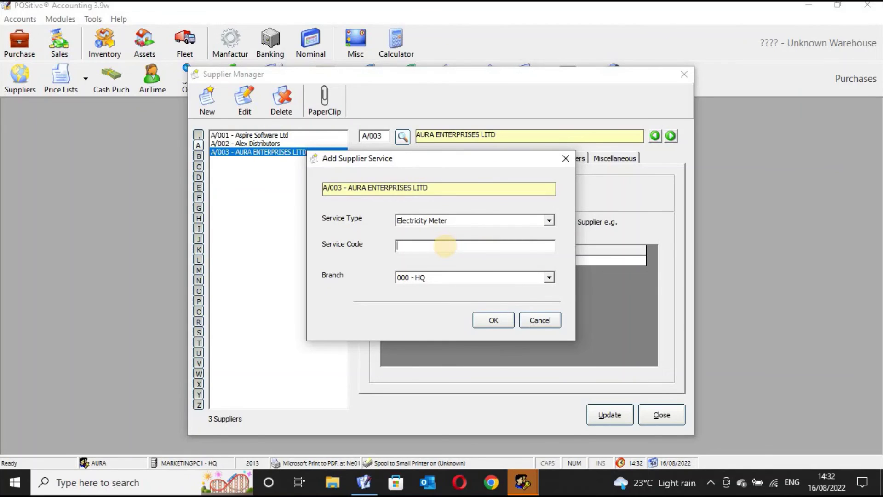
pyautogui.write('89065e')
pyautogui.click(444, 281)
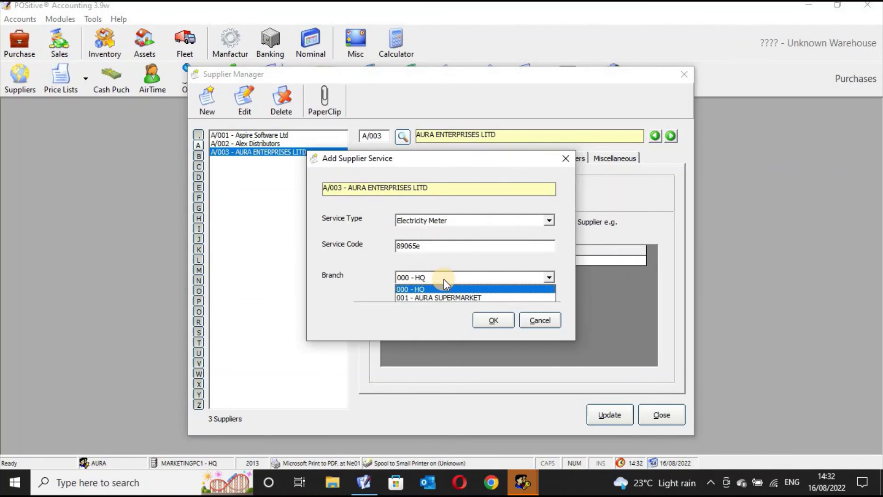
pyautogui.click(444, 280)
pyautogui.click(444, 280)
pyautogui.click(445, 280)
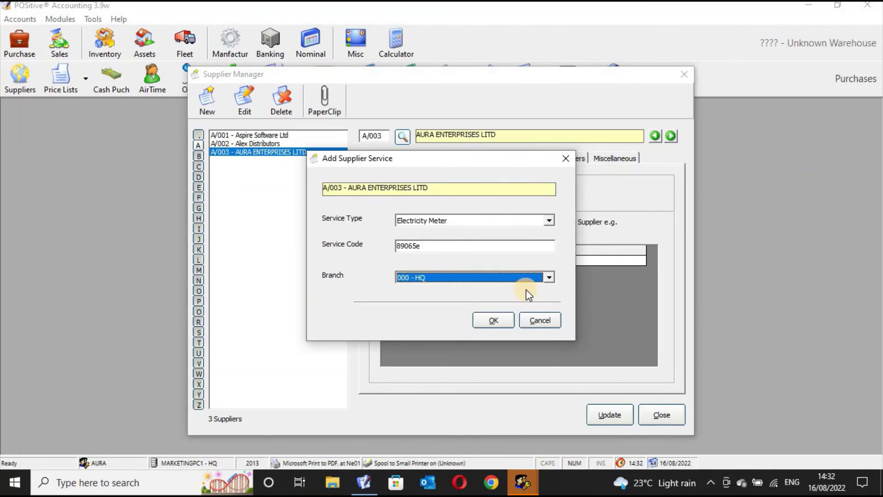
pyautogui.click(548, 277)
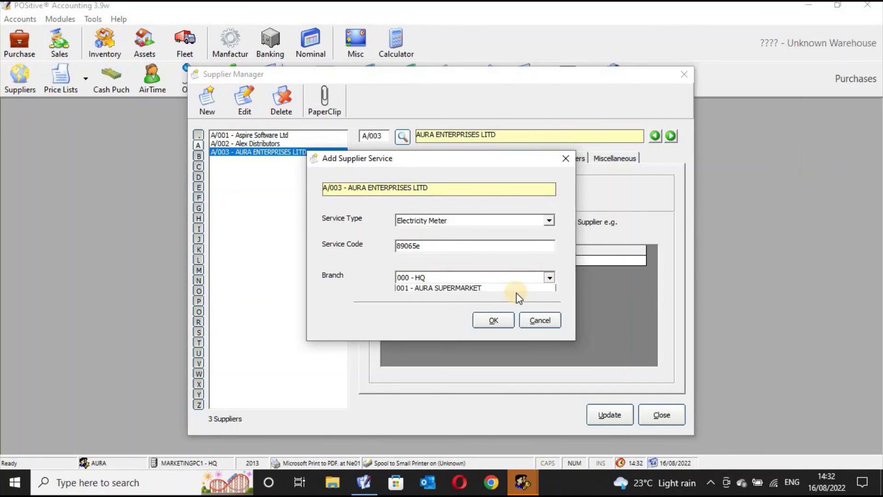
pyautogui.click(510, 284)
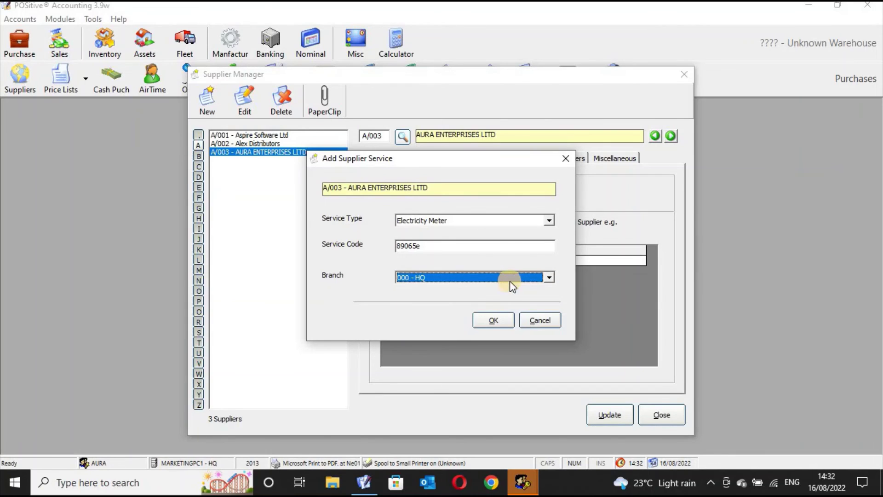
pyautogui.click(495, 320)
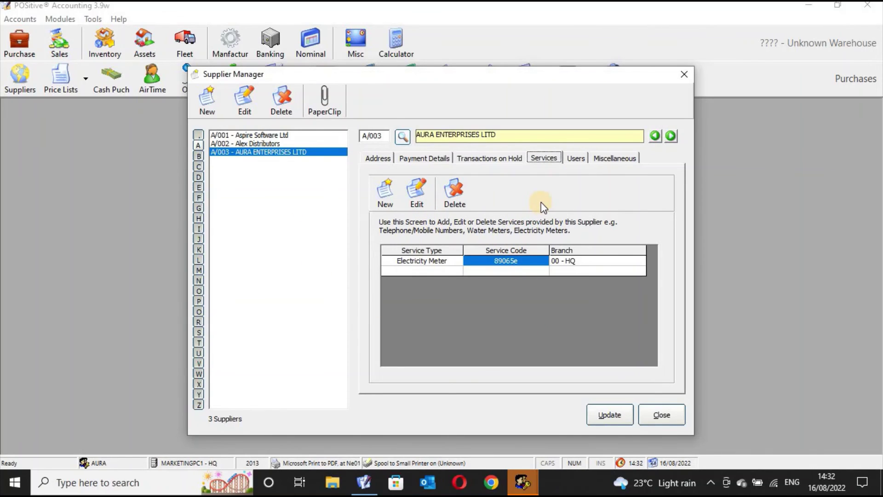
# Step: Return to the supplier's Address details and close the Supplier Manager window
pyautogui.click(378, 158)
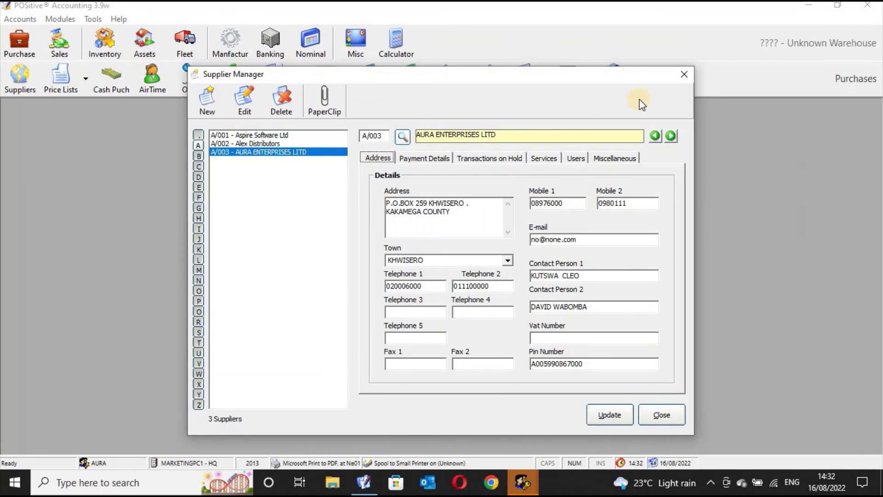
pyautogui.click(682, 75)
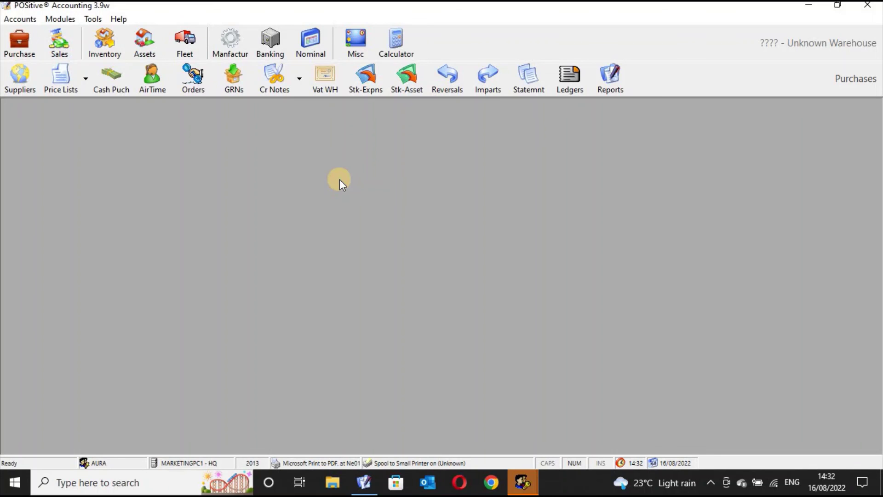
# Step: View the supplier price list and item search, cancel without changes, then exit POSitive Accounting
pyautogui.click(51, 88)
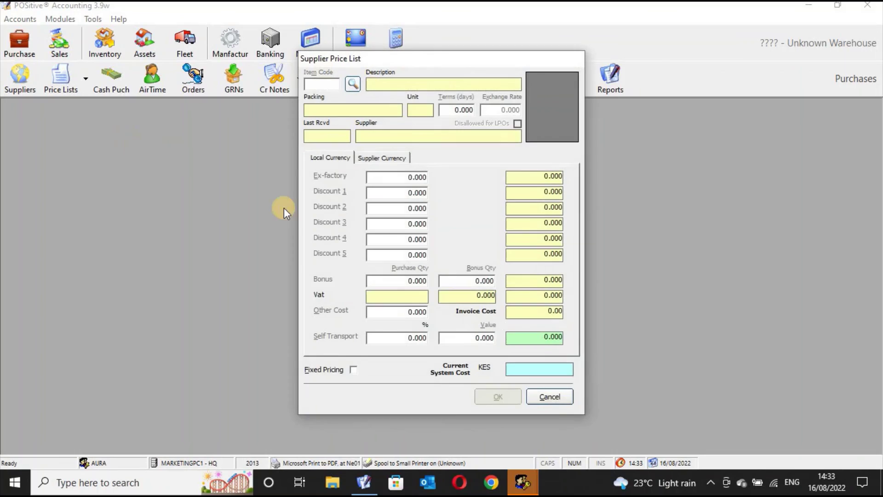
pyautogui.click(355, 88)
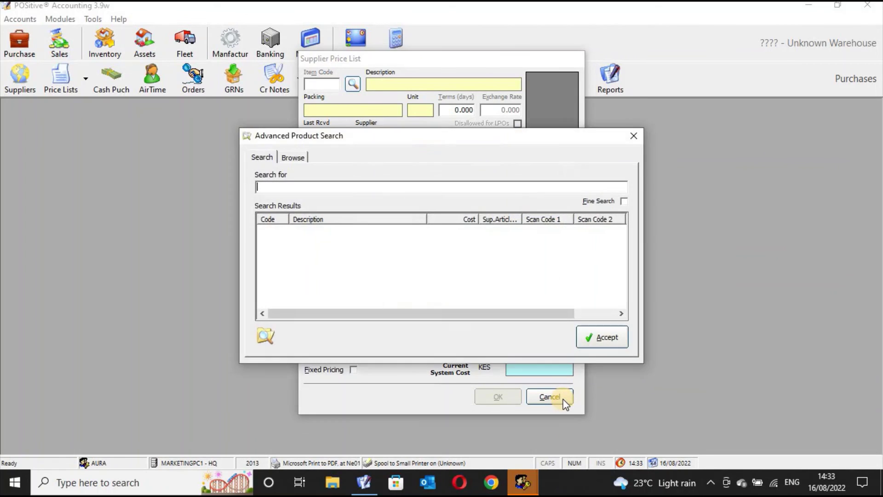
pyautogui.click(633, 135)
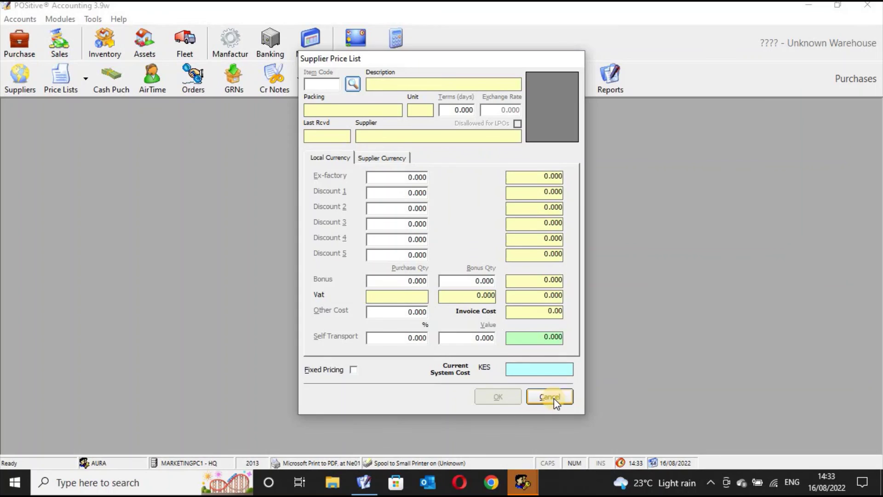
pyautogui.click(550, 396)
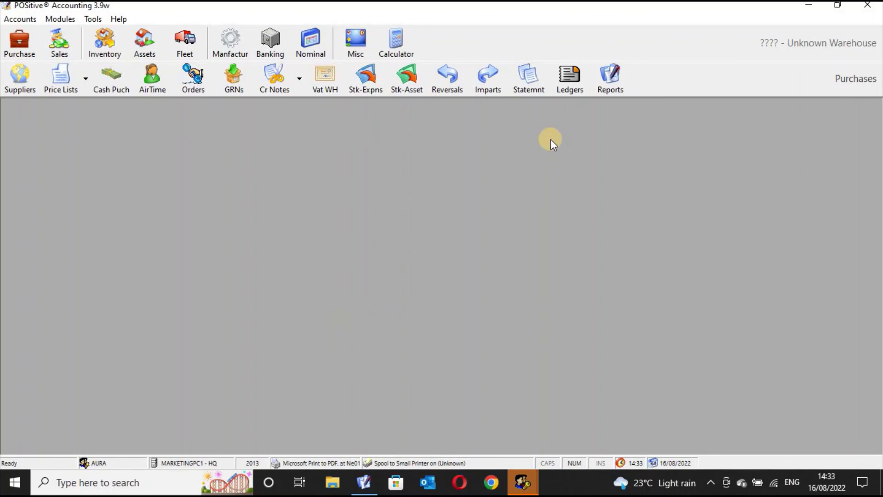
pyautogui.click(868, 8)
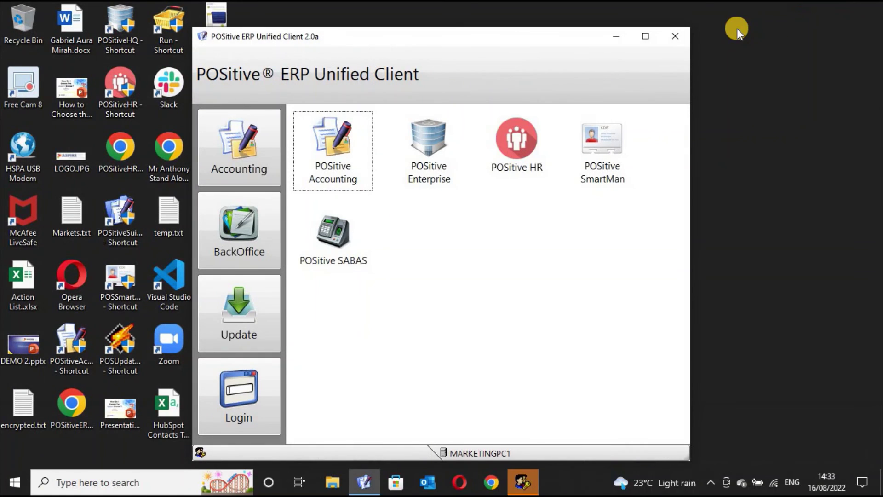